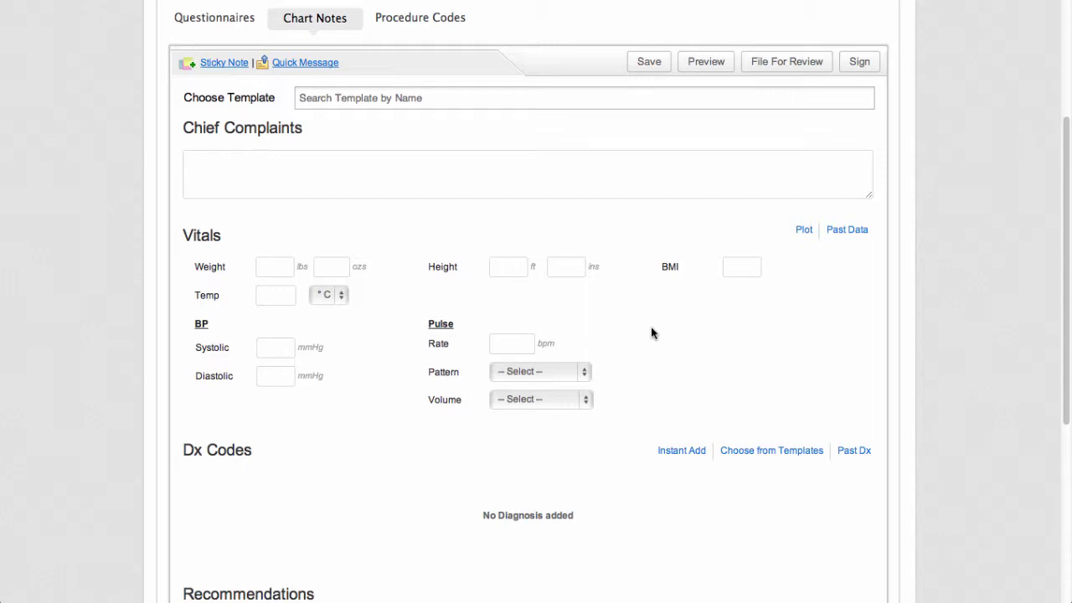
# Add Backache, unspecified (724.5) and Lumbago (724.2) by searching 'back' and '724'.
pyautogui.click(672, 452)
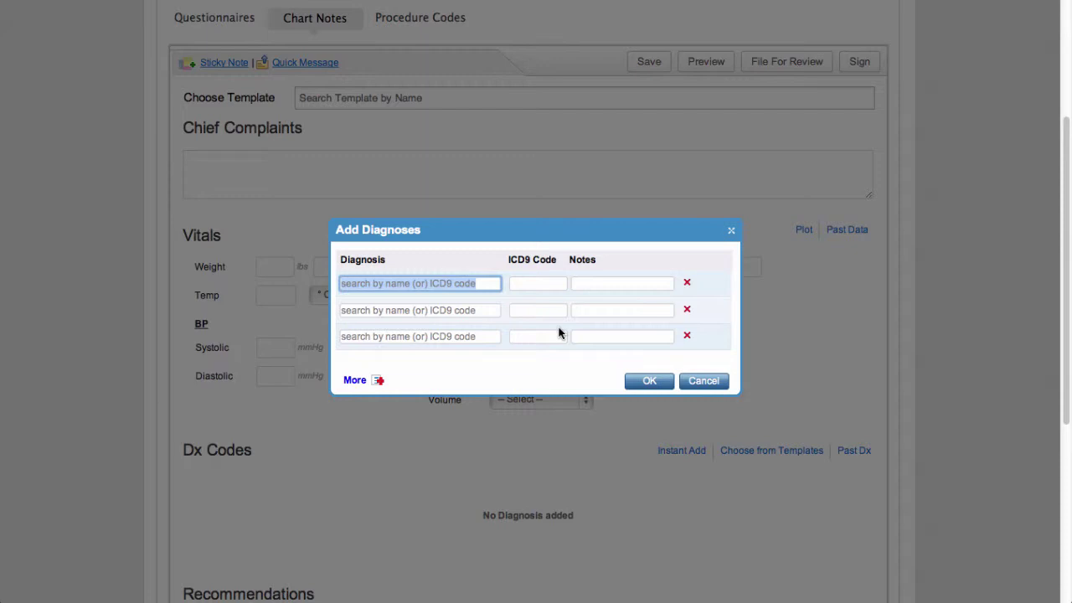
pyautogui.write('back')
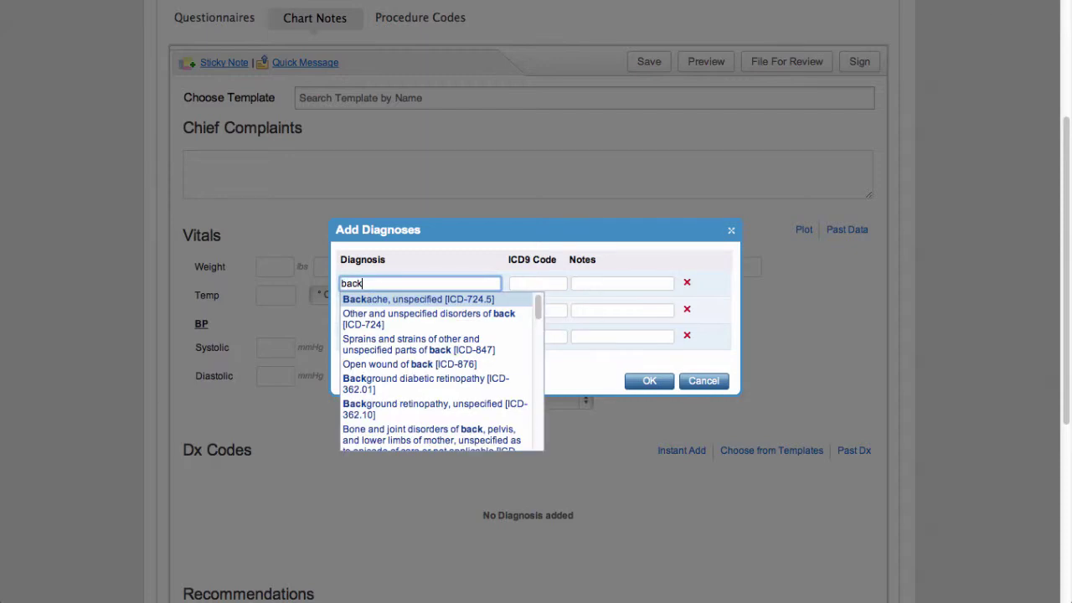
pyautogui.click(470, 304)
pyautogui.click(467, 311)
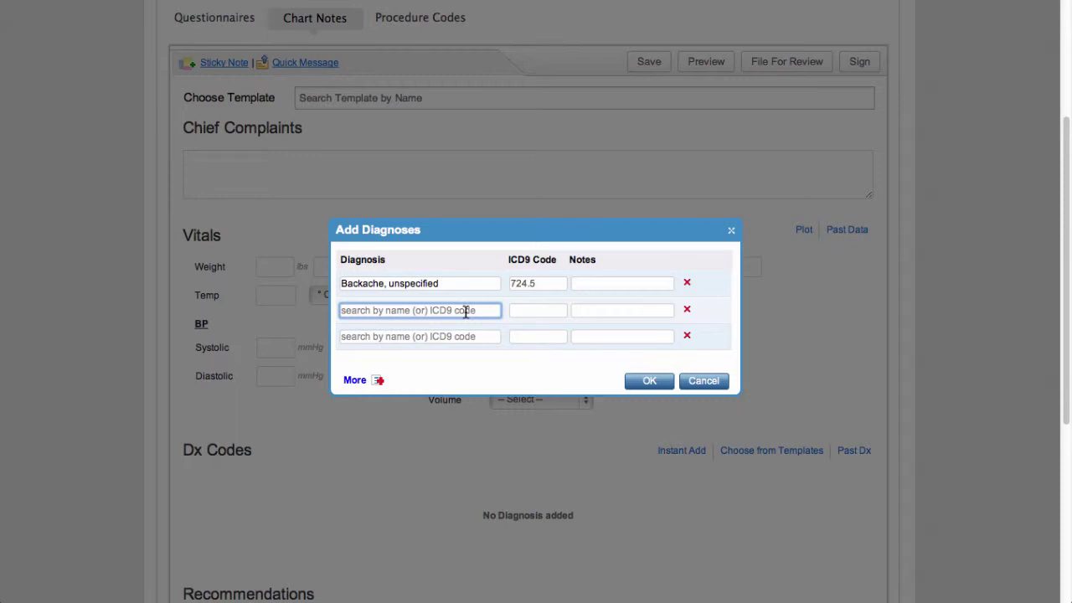
pyautogui.write('724')
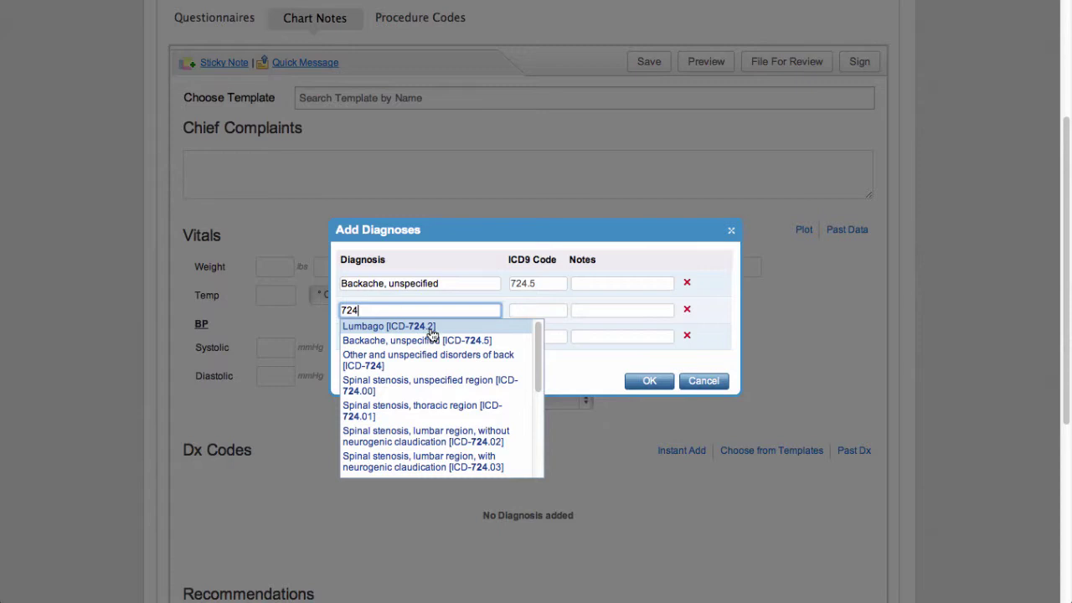
pyautogui.click(427, 333)
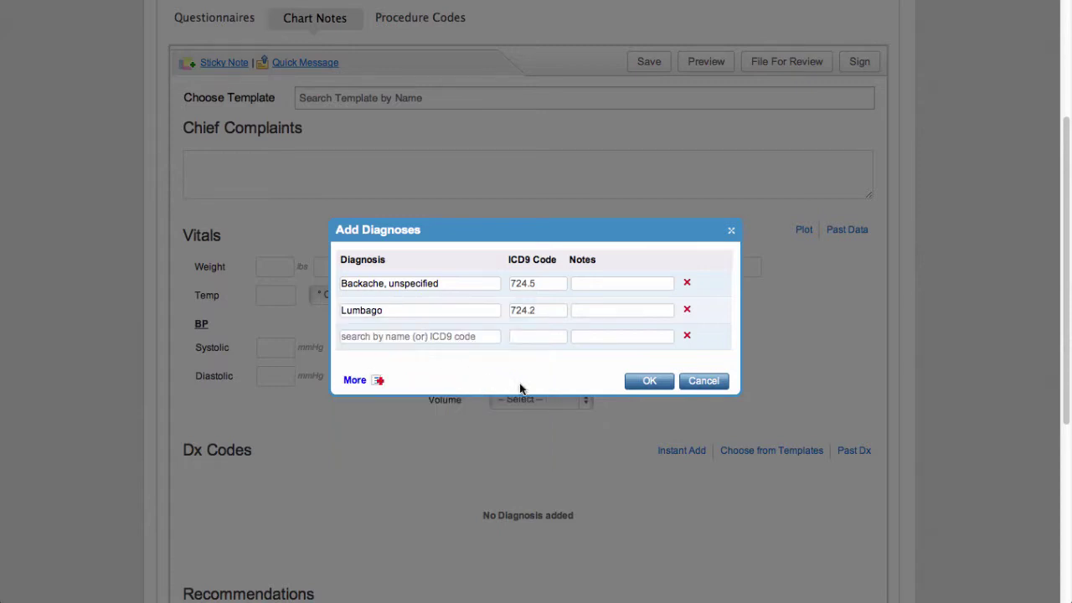
pyautogui.click(643, 386)
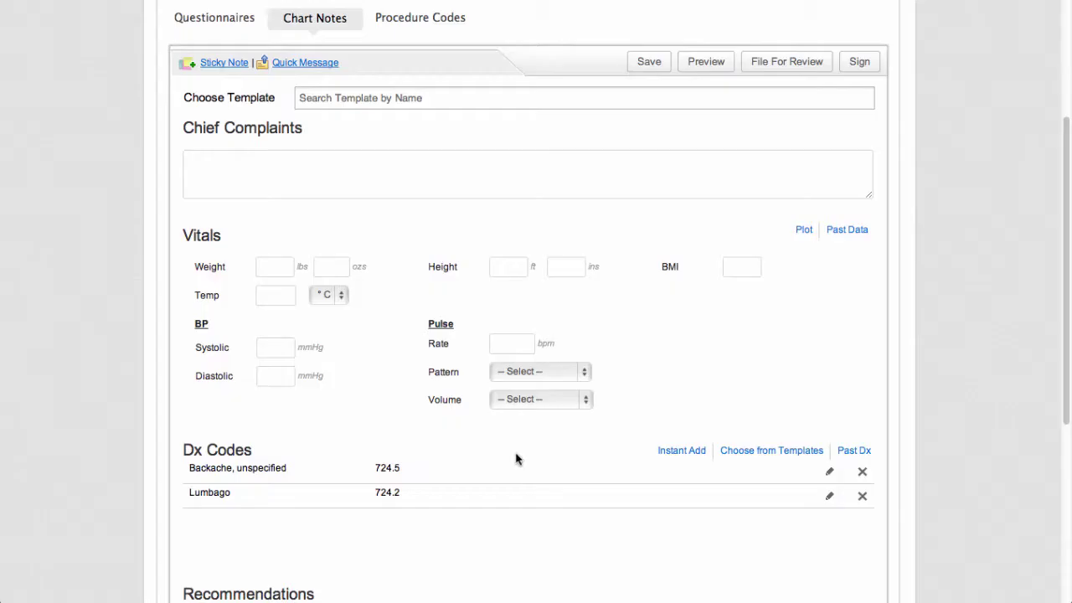
# Add the 726.10 shoulder bursae and tendons disorder from the Shoulder Pain template.
pyautogui.click(742, 454)
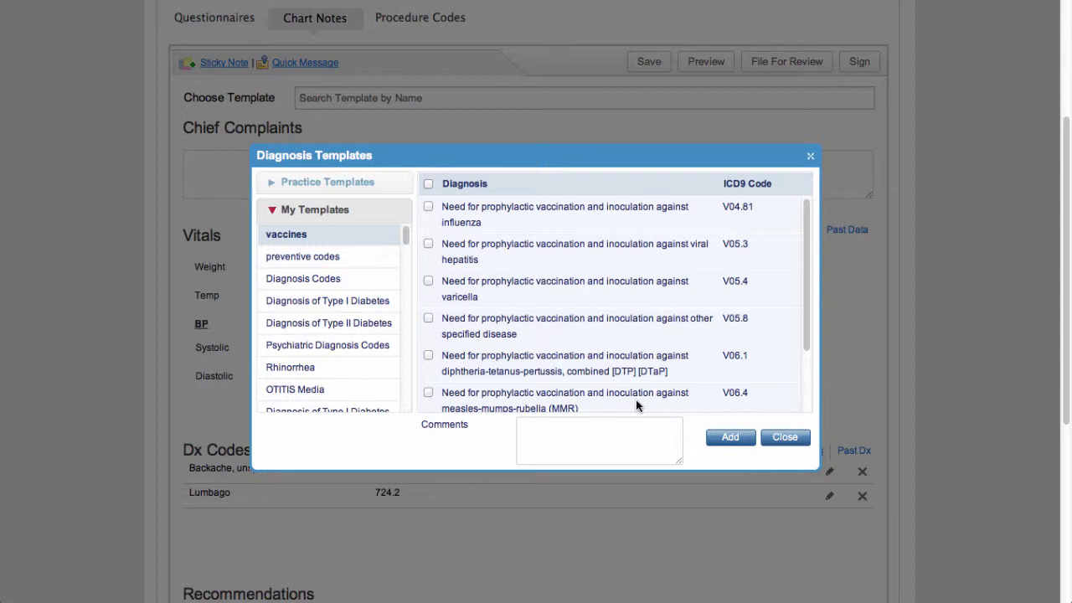
pyautogui.moveTo(405, 243); pyautogui.dragTo(407, 296)
pyautogui.click(319, 303)
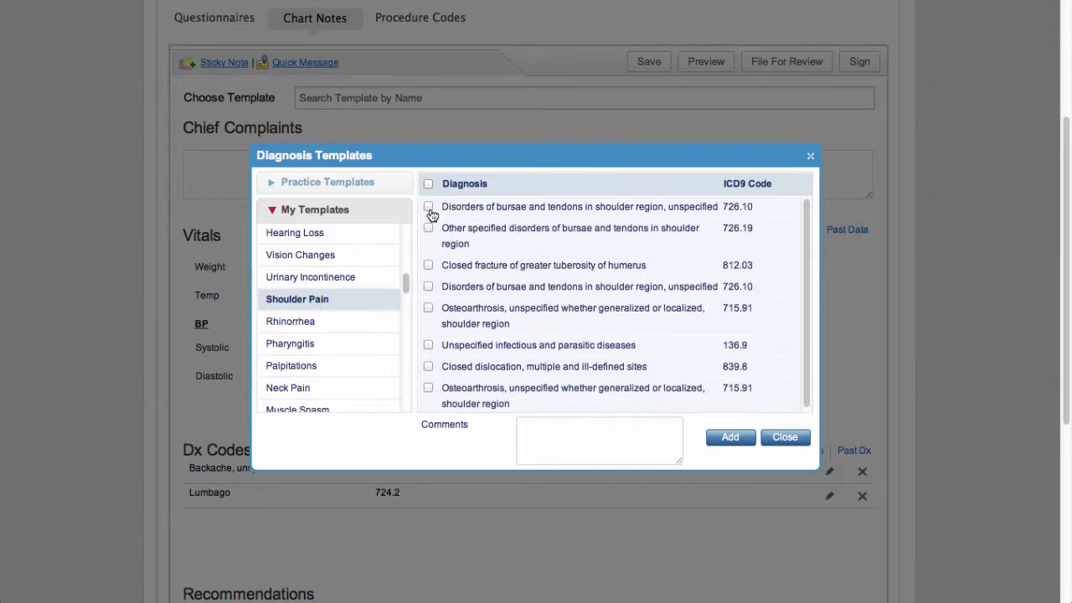
pyautogui.click(428, 207)
pyautogui.click(739, 438)
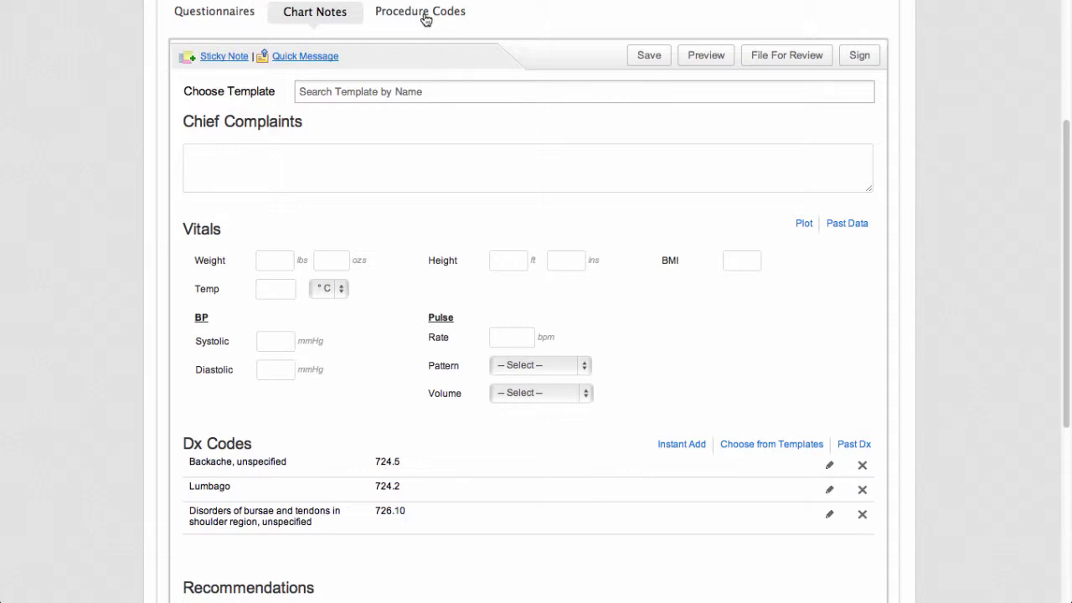
# Show the encounter's Procedure Codes tab with its empty procedure rows.
pyautogui.click(425, 18)
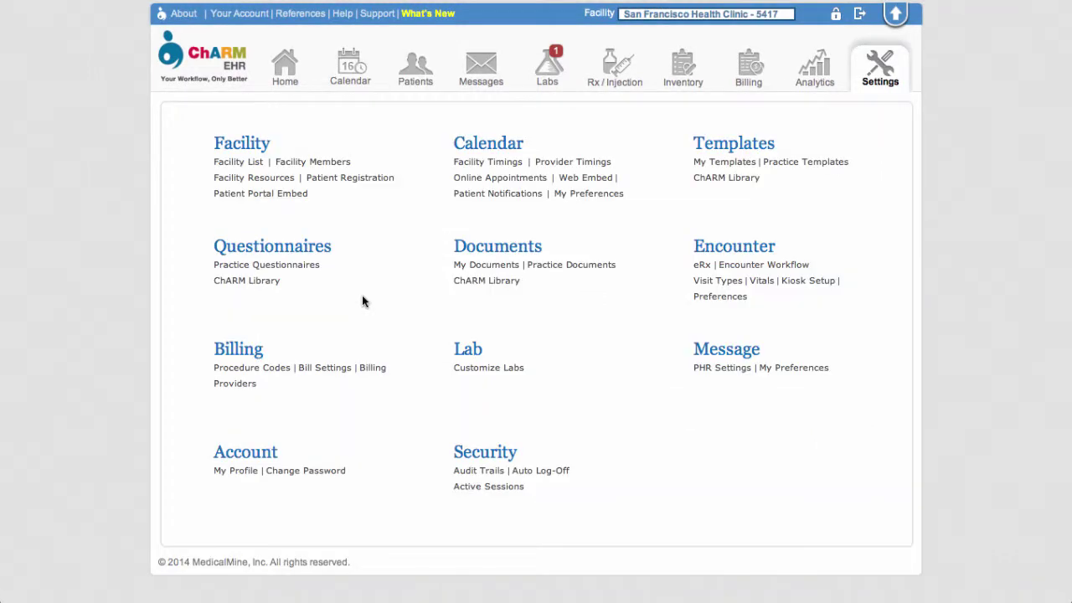
pyautogui.click(251, 368)
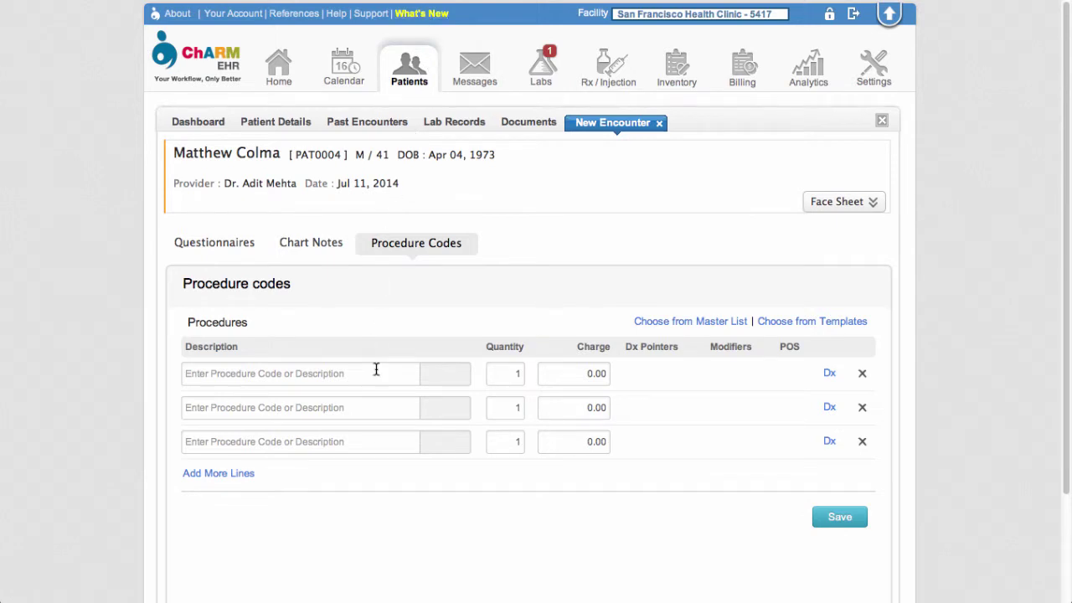
# Enter [99201] Level 1 New Patient, charge 50.00, as the first procedure via the 'level' search.
pyautogui.click(376, 369)
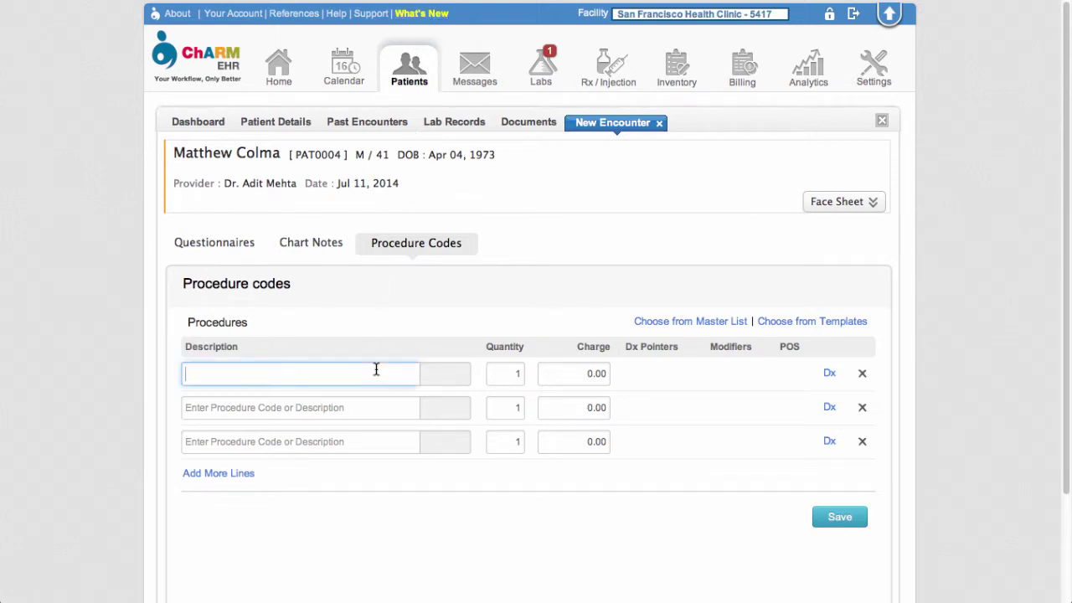
pyautogui.write('level')
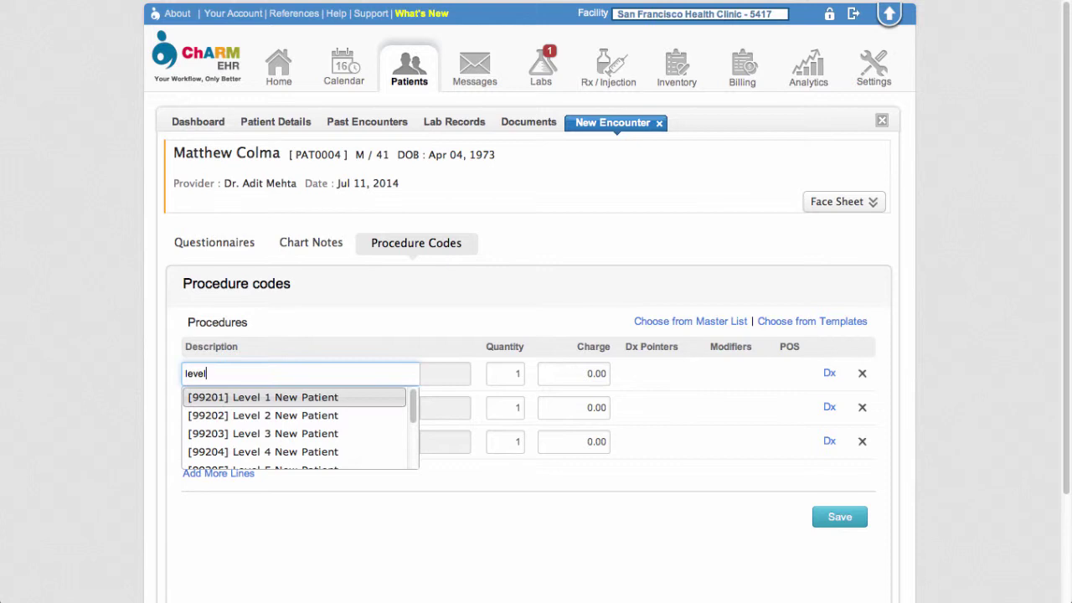
pyautogui.click(371, 400)
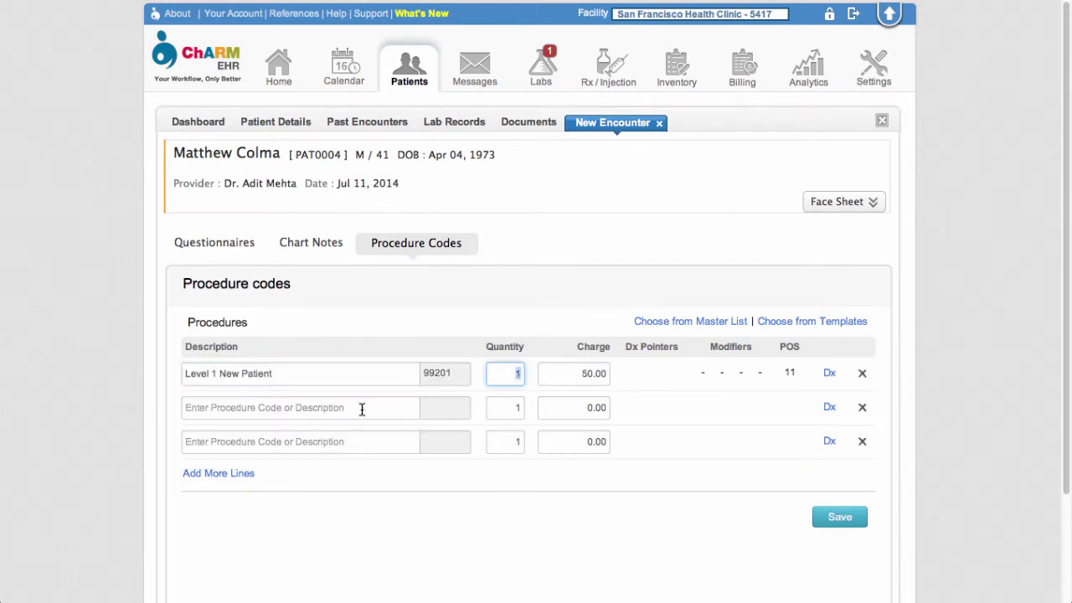
pyautogui.click(362, 408)
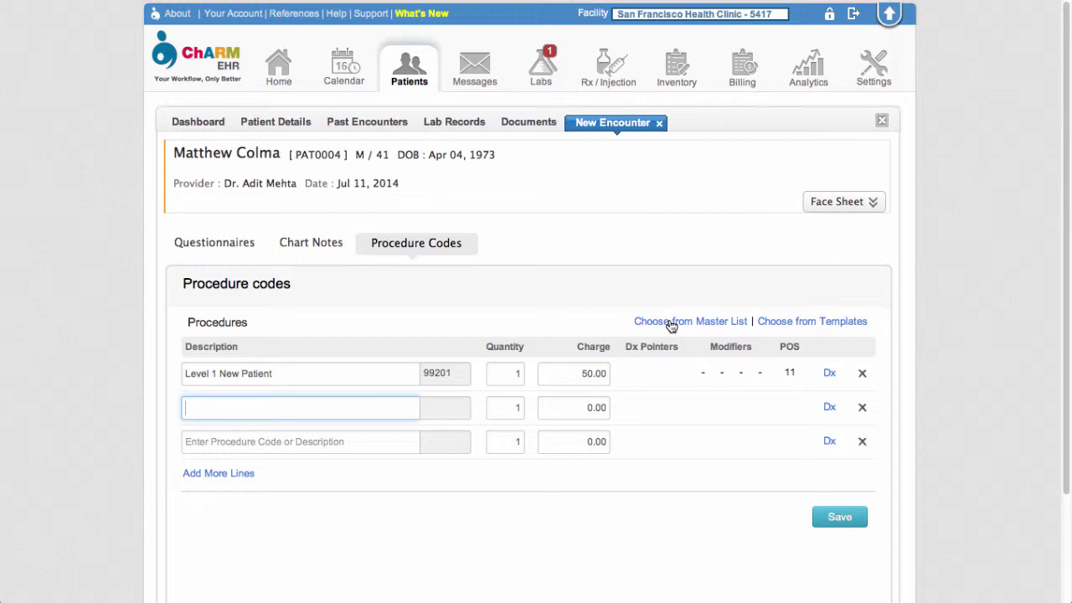
# Add IV Administration [96360], charge 100.00, from the master list as the second procedure.
pyautogui.click(671, 323)
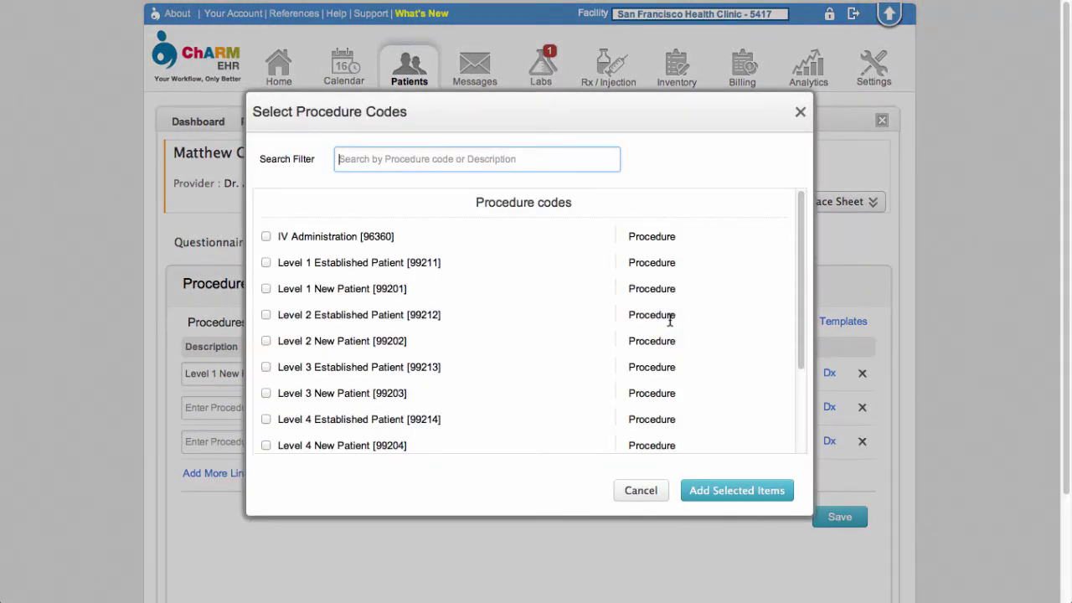
pyautogui.click(322, 241)
pyautogui.click(706, 492)
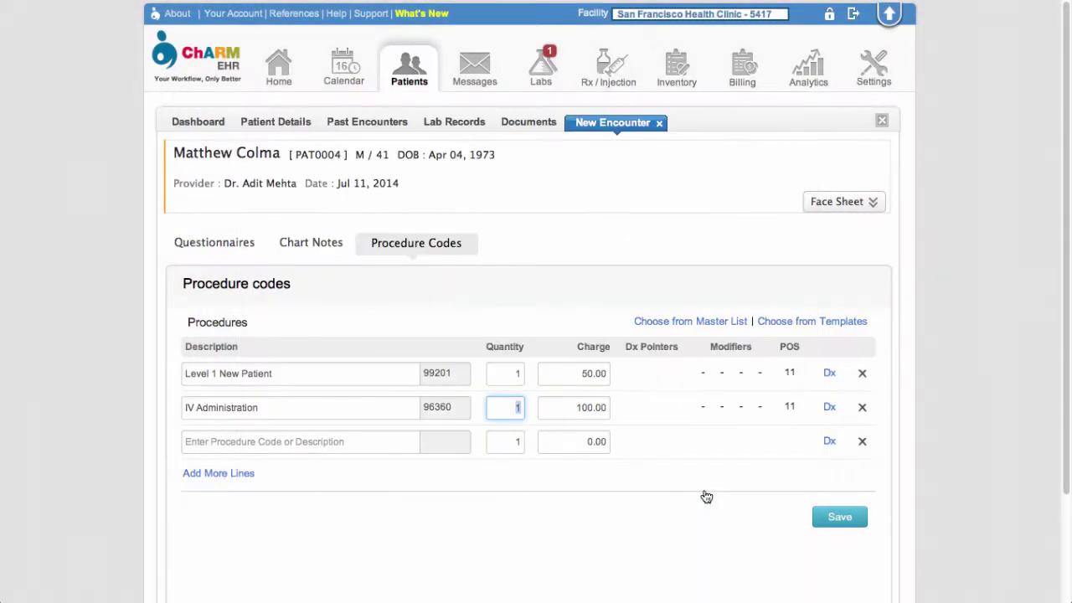
pyautogui.click(364, 442)
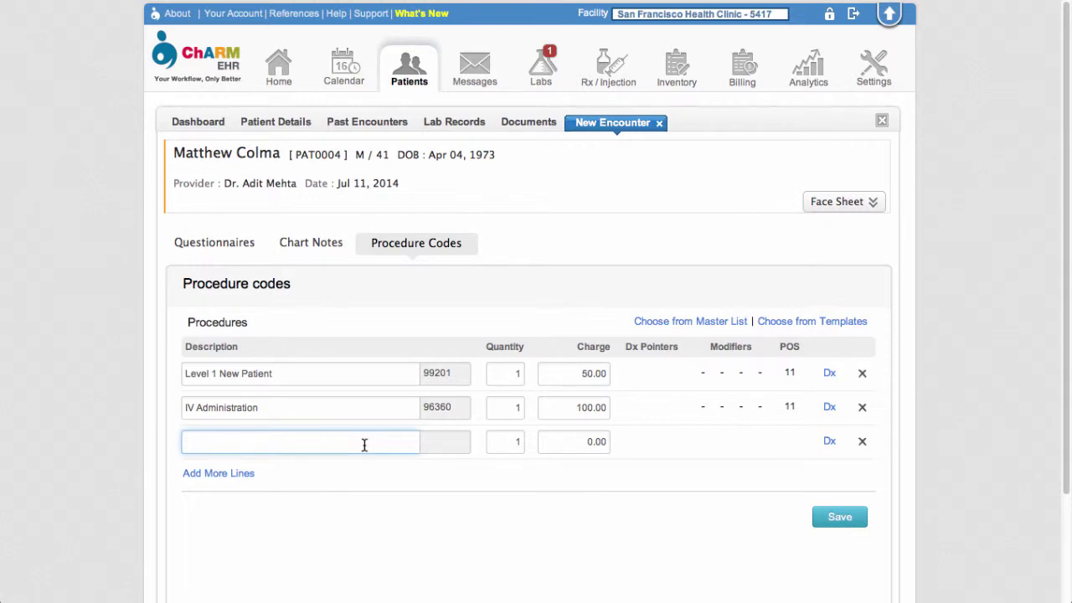
# Add Nursing Charges (99315) and Vaccine Administration (90471) from the Misc template and save.
pyautogui.click(771, 325)
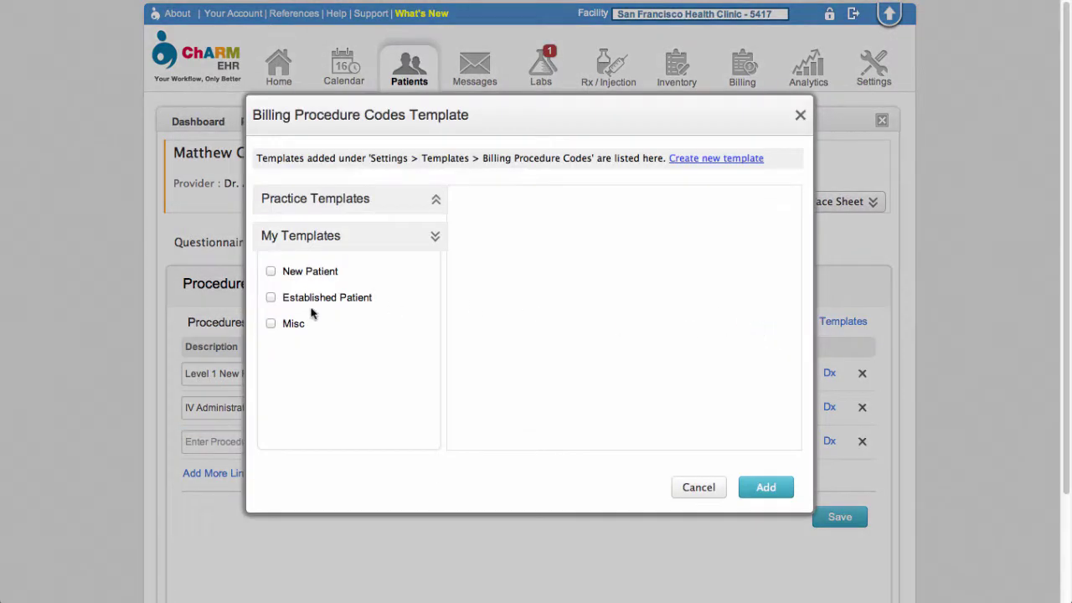
pyautogui.click(270, 327)
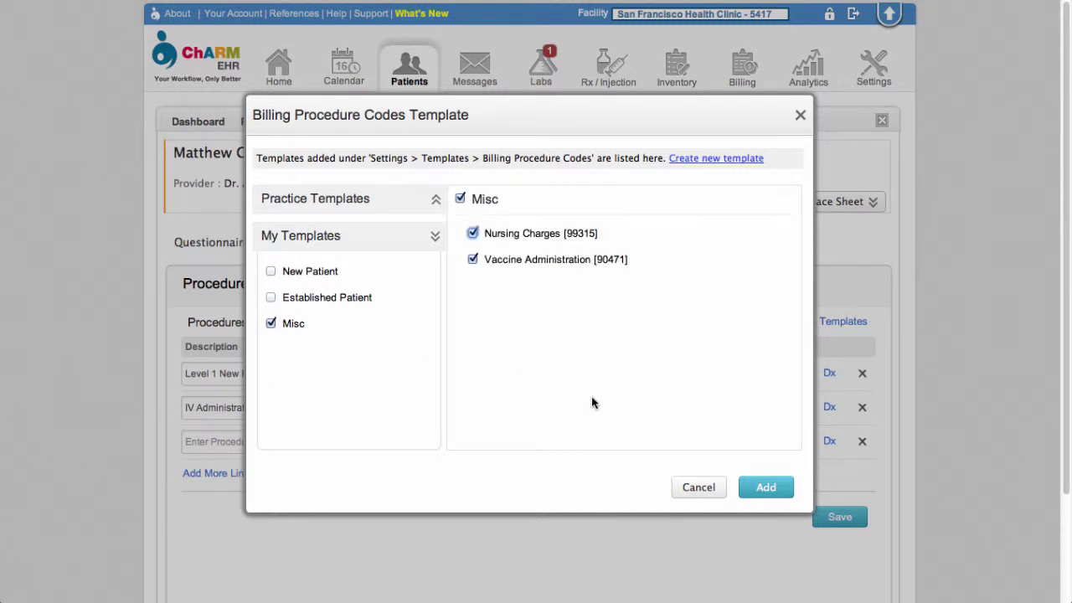
pyautogui.click(762, 490)
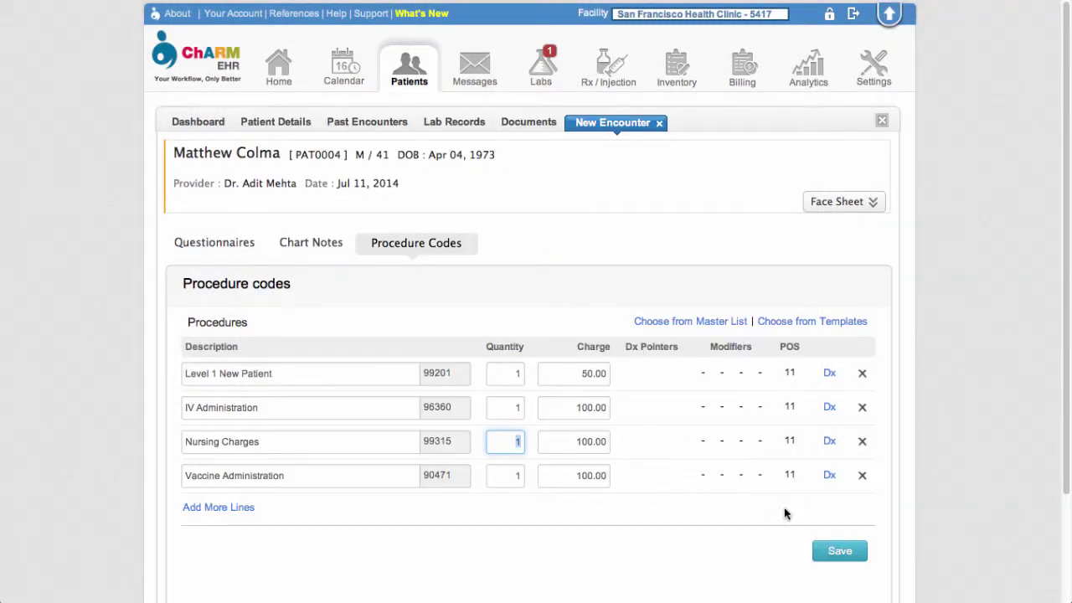
pyautogui.click(839, 552)
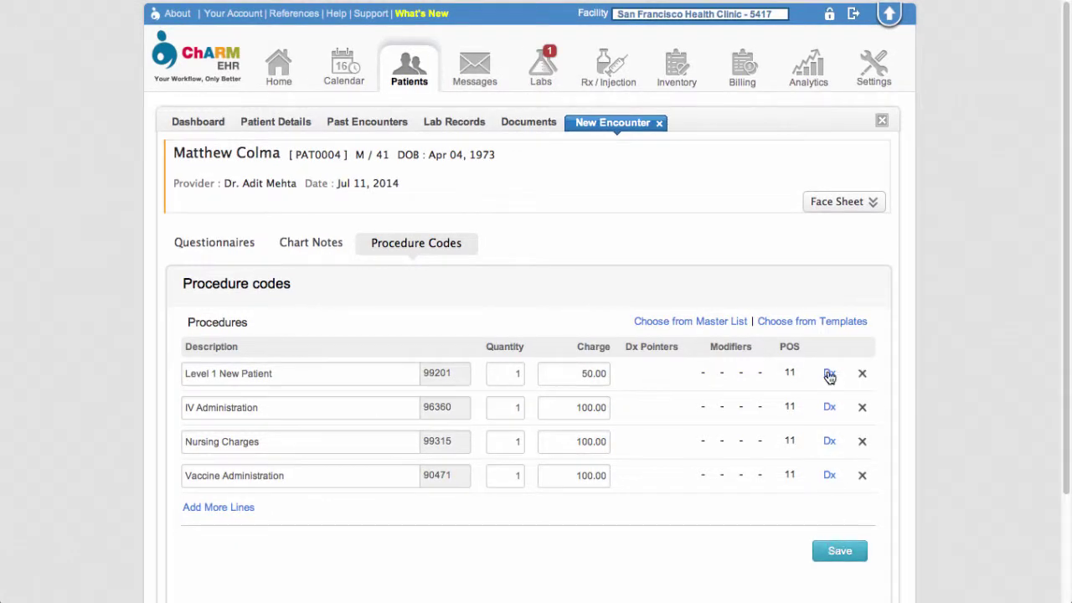
# Link Backache, Lumbago and the shoulder disorder diagnoses to Level 1 New Patient.
pyautogui.click(829, 373)
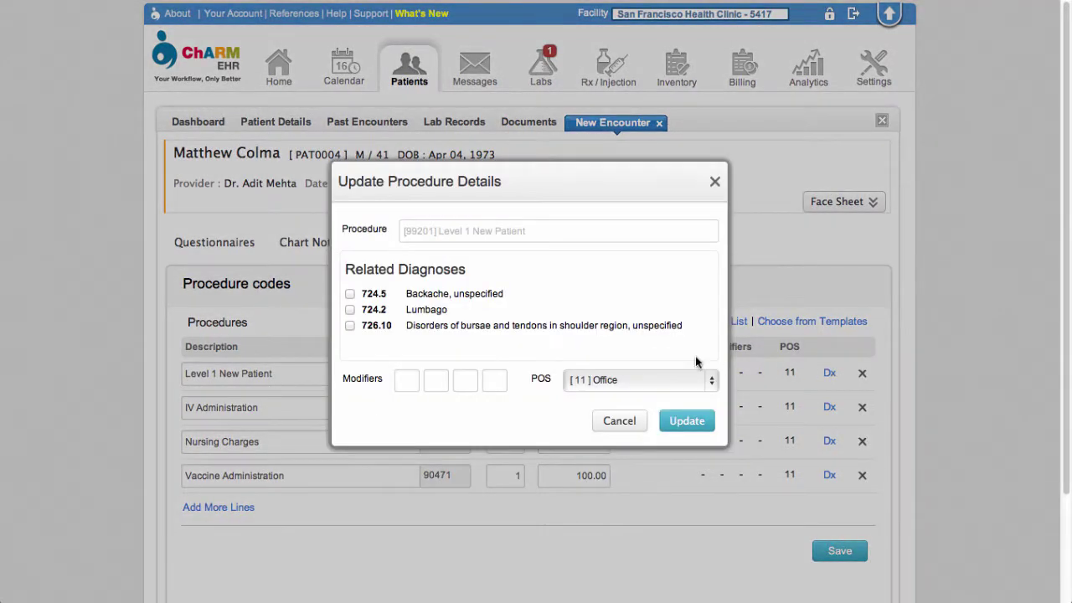
pyautogui.click(350, 294)
pyautogui.click(350, 309)
pyautogui.click(350, 326)
# Give the procedure modifiers 23, 25, 47 and place of service [15] Mobile Unit, then update.
pyautogui.click(412, 381)
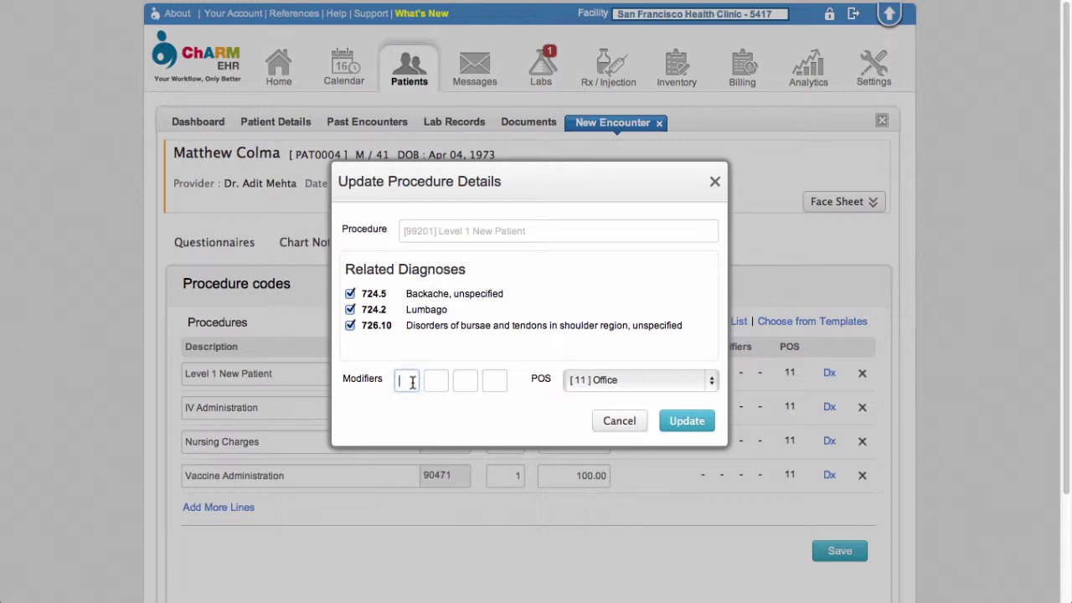
pyautogui.write('23')
pyautogui.press('Tab')
pyautogui.write('25')
pyautogui.press('Tab')
pyautogui.write('47')
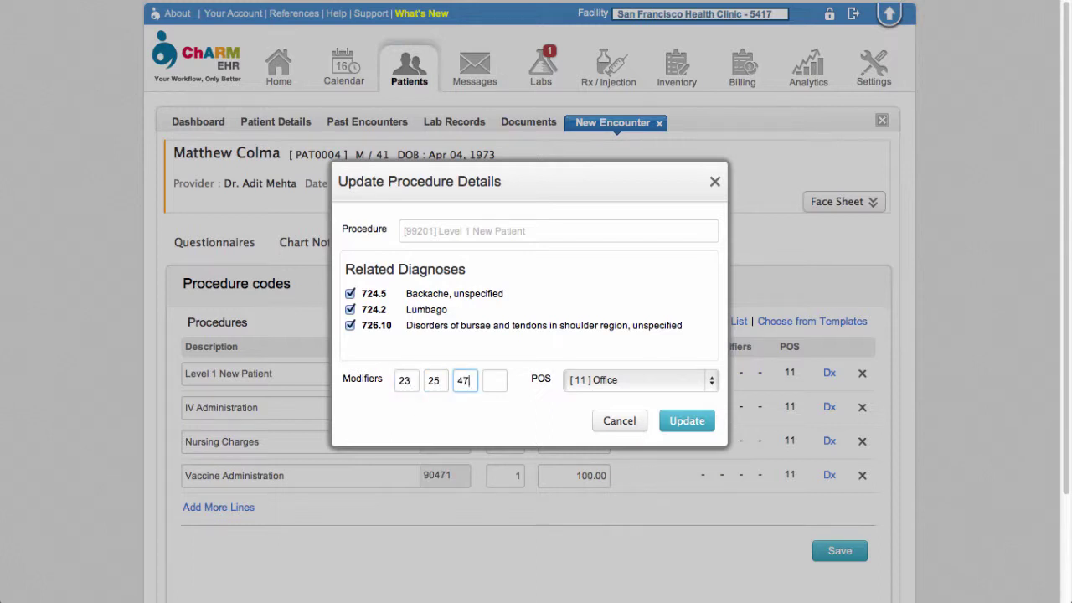
pyautogui.click(611, 381)
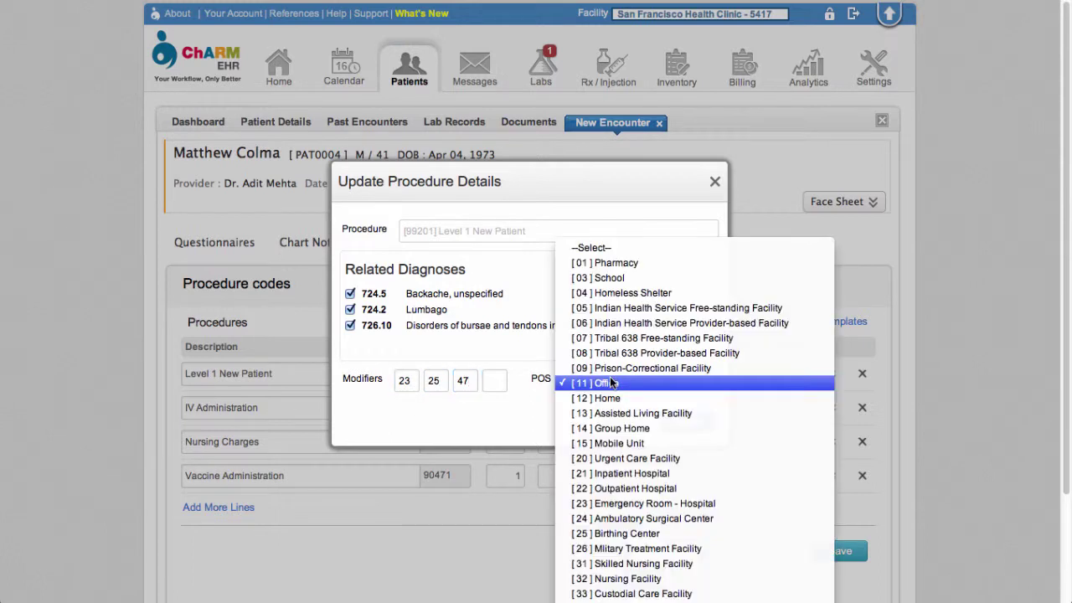
pyautogui.click(614, 442)
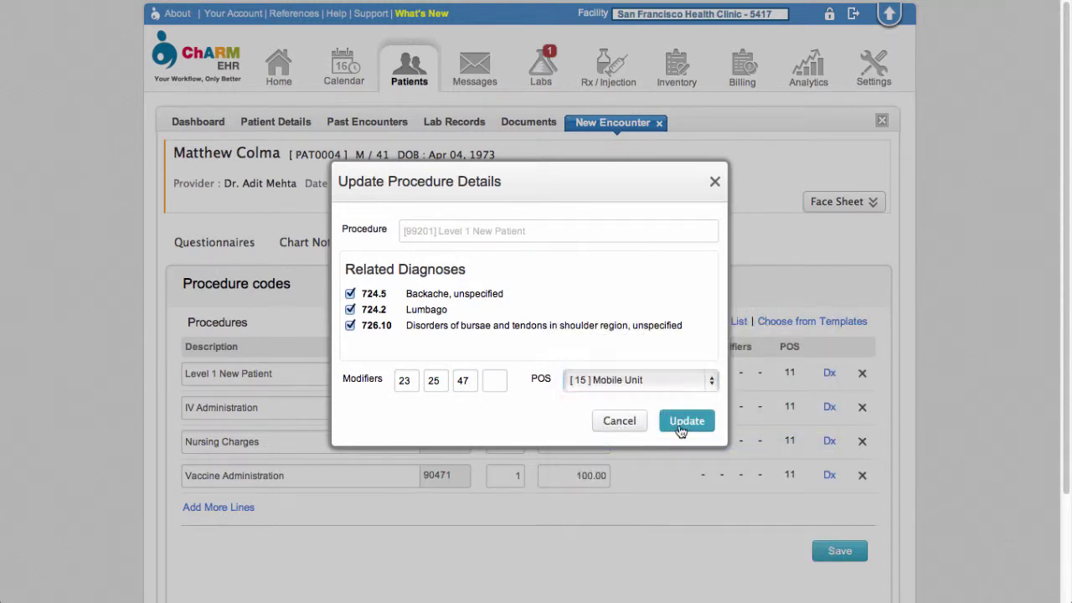
pyautogui.click(683, 425)
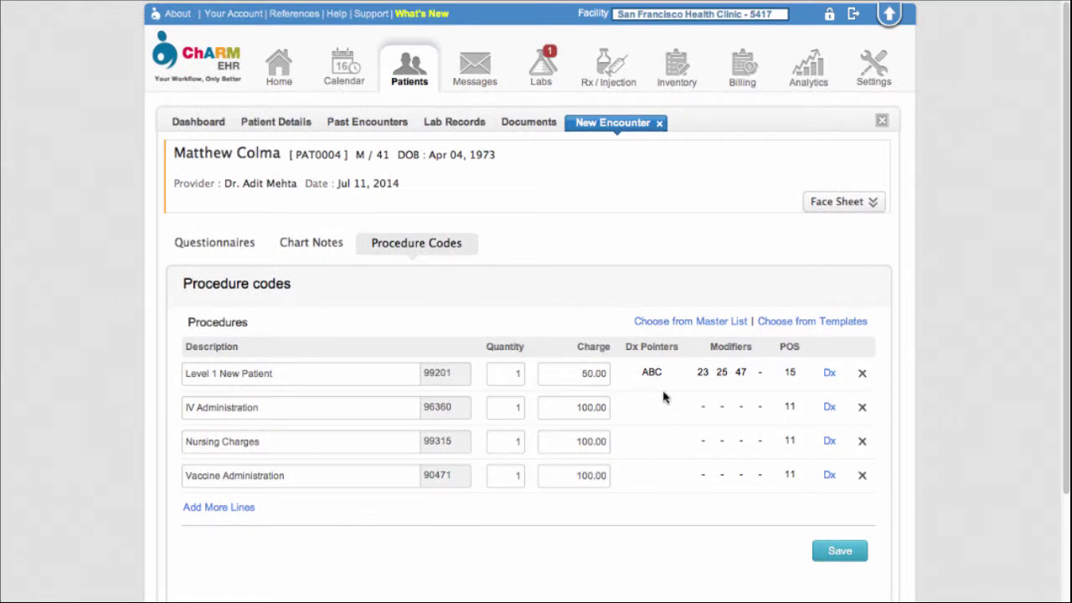
# Save the procedures, then sign the chart notes from the bottom of the form.
pyautogui.click(840, 550)
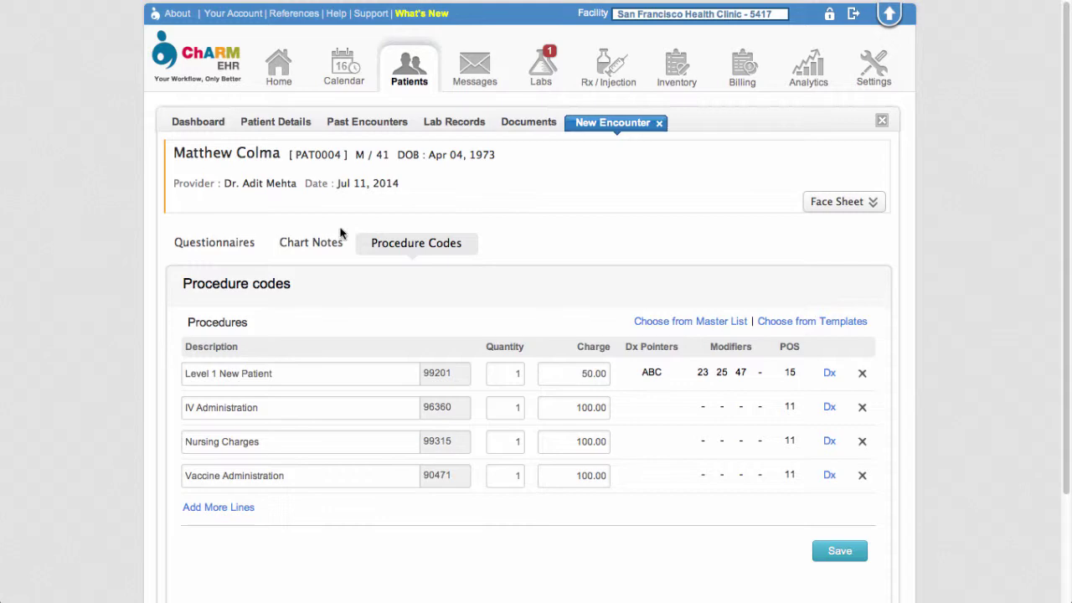
pyautogui.click(311, 244)
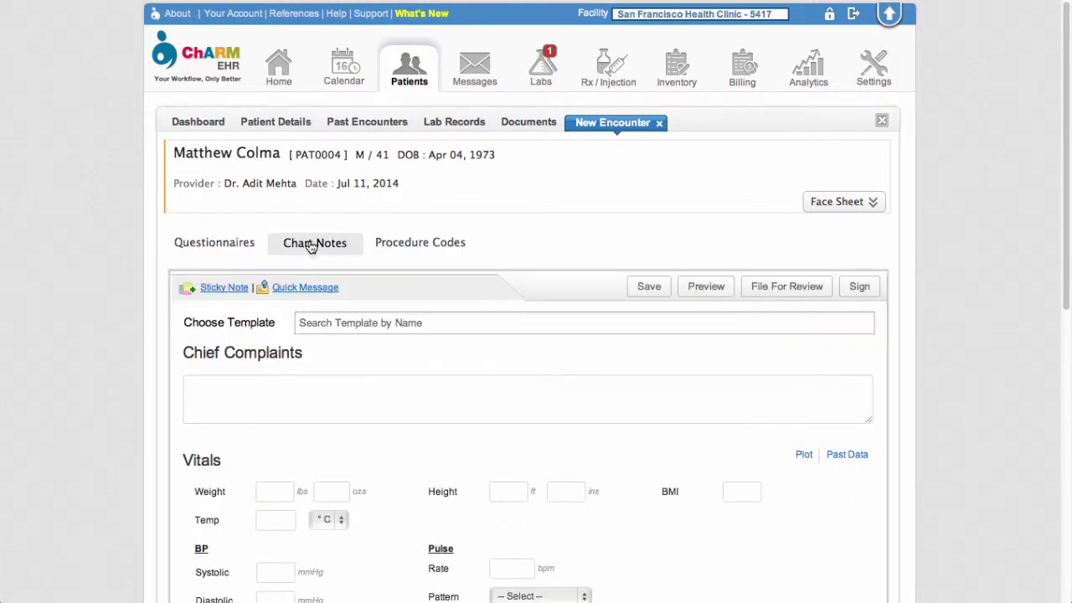
pyautogui.scroll(-4, 510, 432)
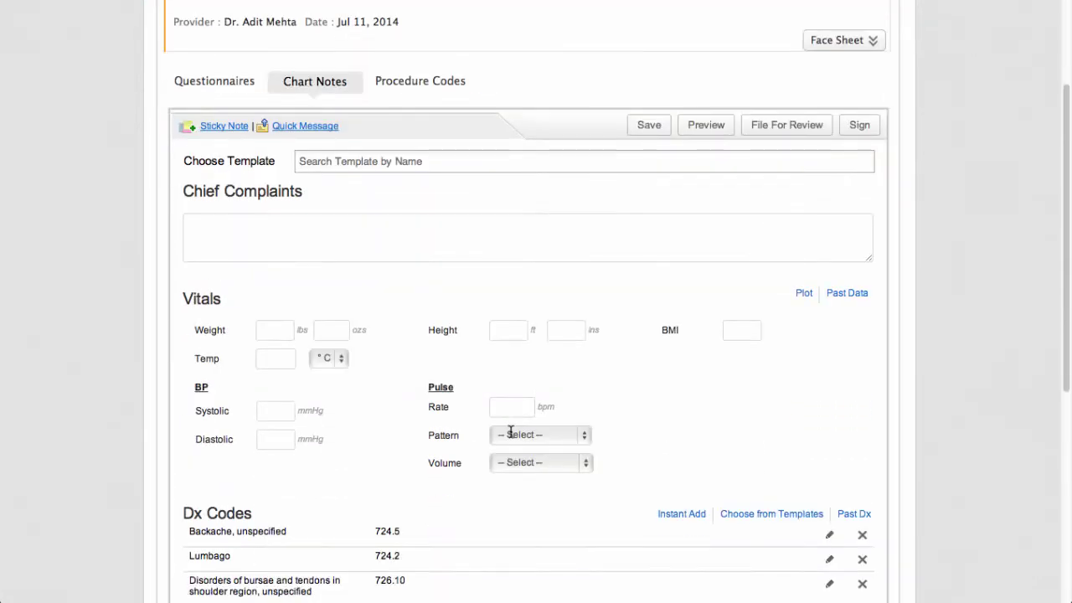
pyautogui.scroll(-4, 510, 431)
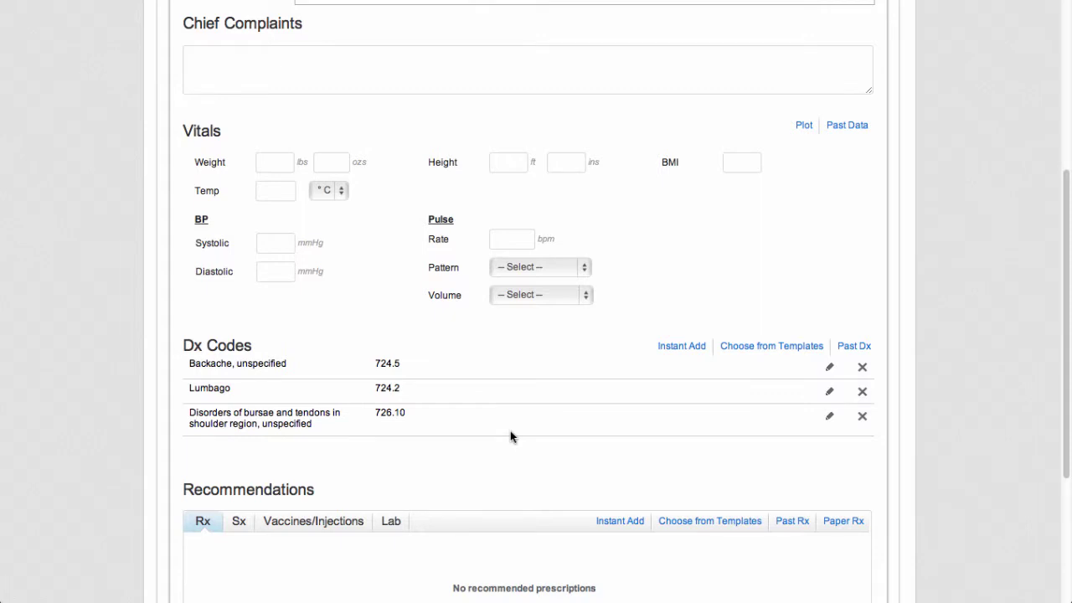
pyautogui.scroll(-1, 510, 432)
pyautogui.scroll(1, 510, 431)
pyautogui.scroll(-5, 510, 431)
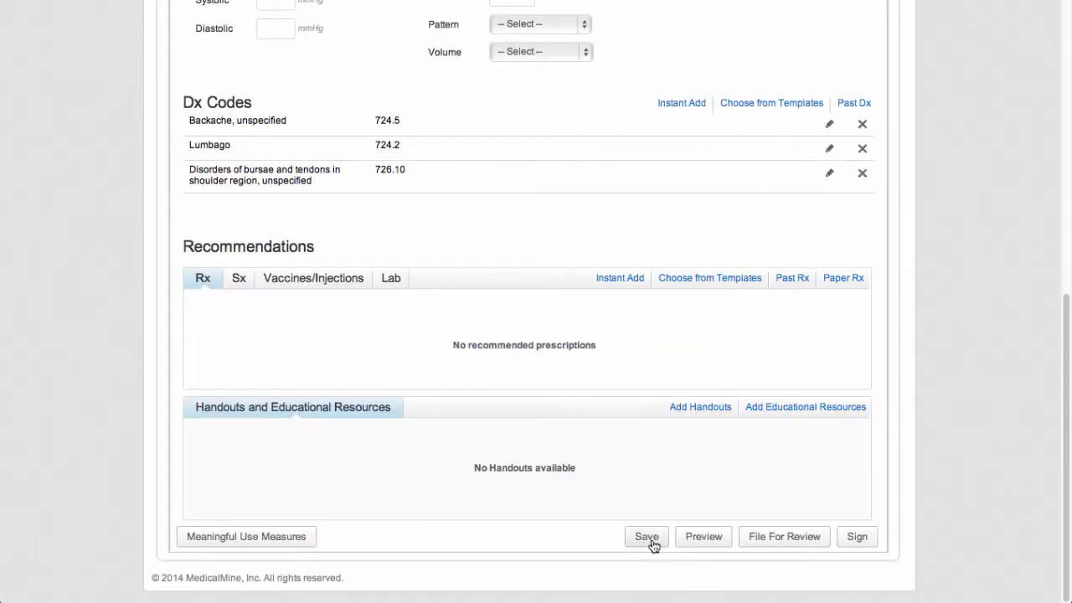
pyautogui.click(858, 541)
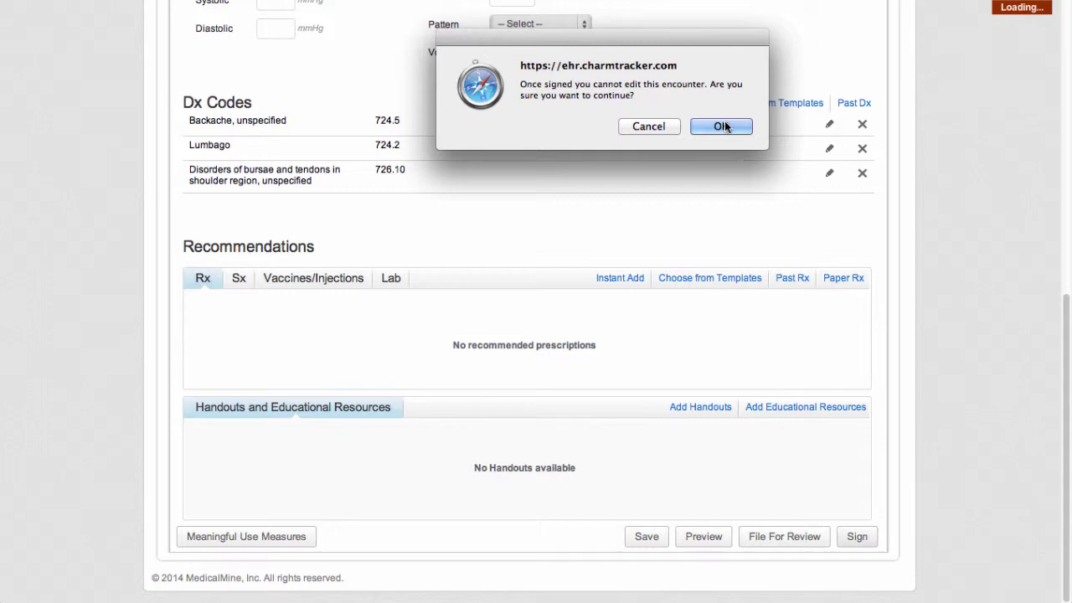
# Confirm the signature and bring up billing options for the signed Jul 11, 2014 encounter.
pyautogui.click(721, 127)
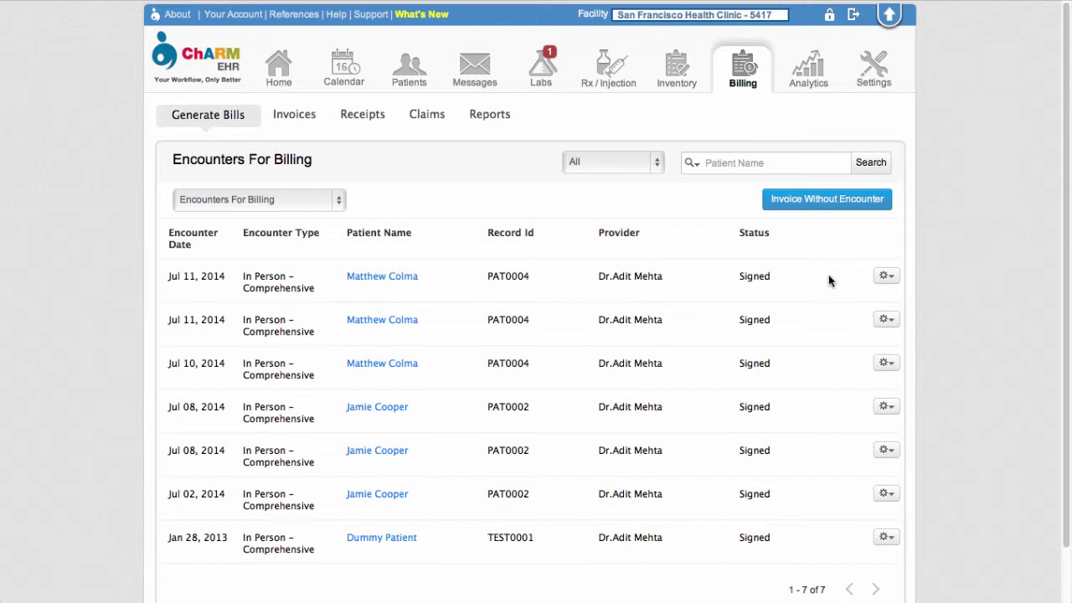
pyautogui.click(887, 280)
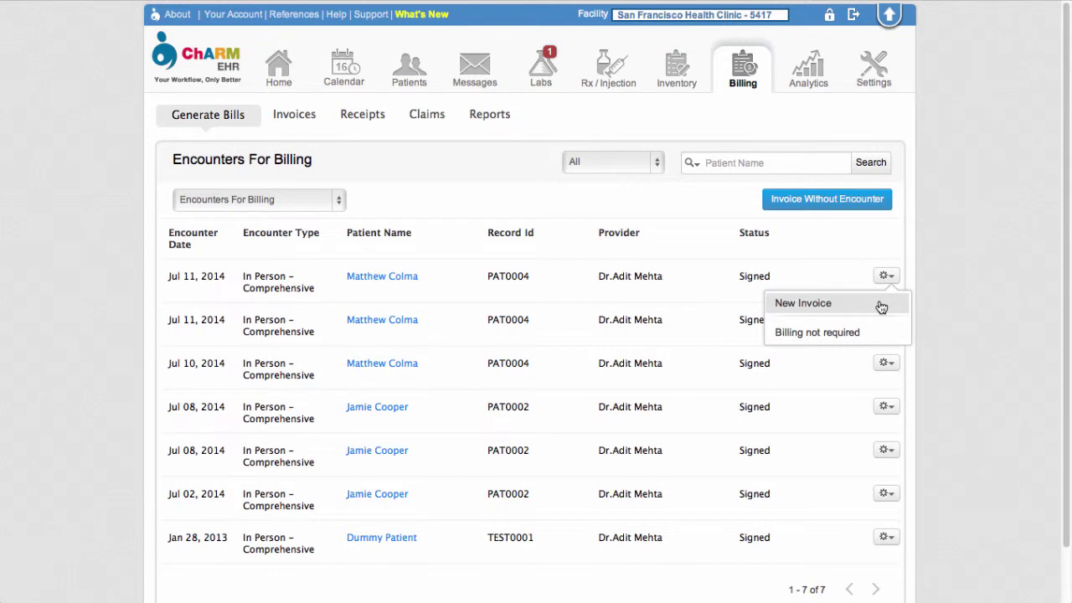
# Create invoice INV4 for the encounter, billed to the primary insurance with copay 30.00.
pyautogui.click(881, 305)
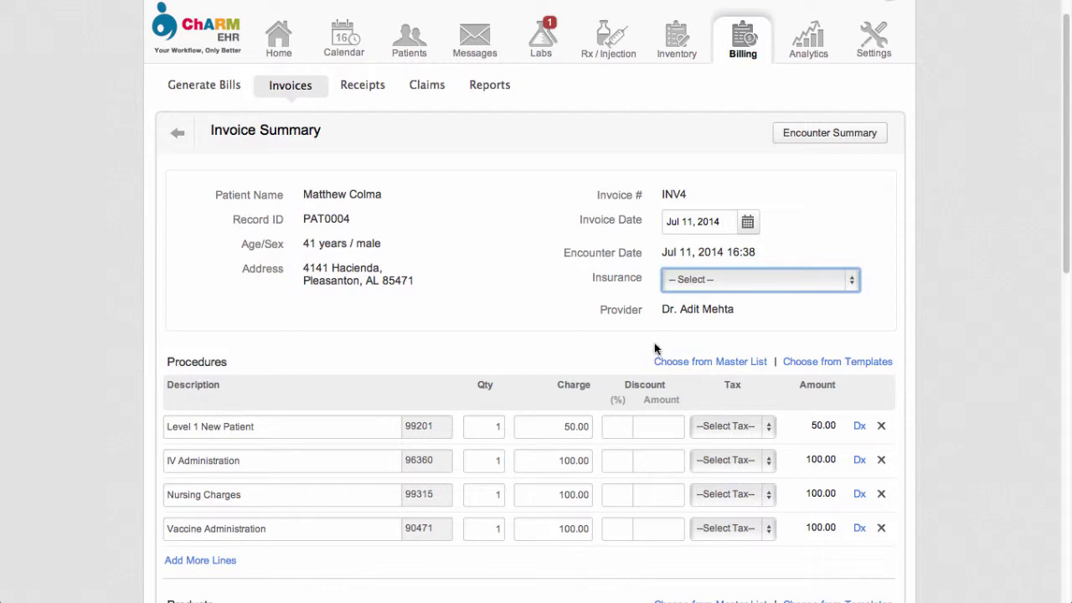
pyautogui.click(827, 284)
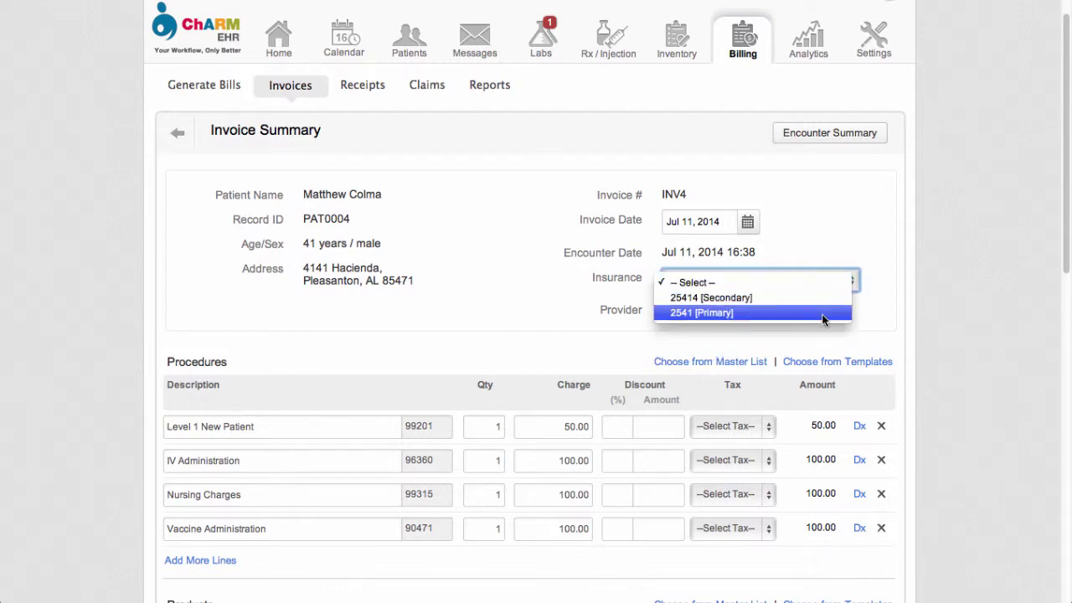
pyautogui.click(821, 314)
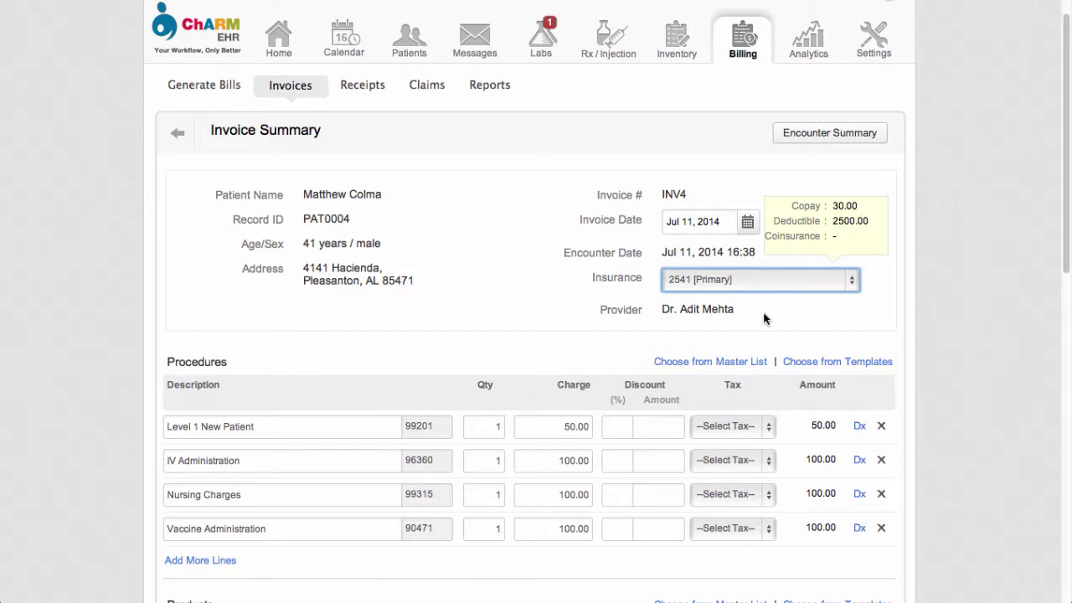
# Enter 30.00 as the first payment amount, replacing a mistaken 350 entry.
pyautogui.scroll(-2, 784, 569)
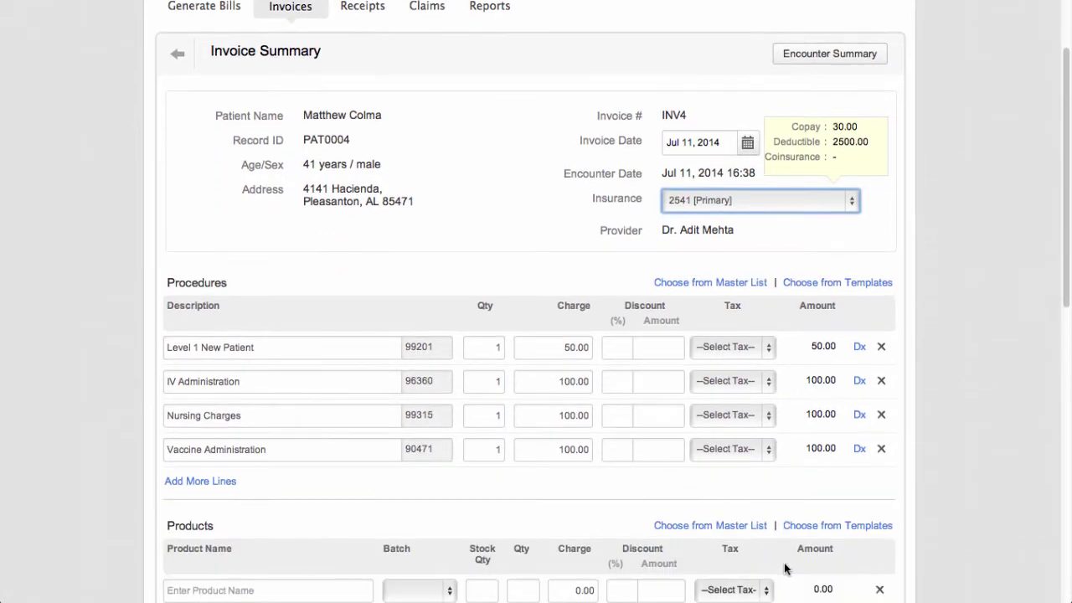
pyautogui.scroll(-8, 785, 569)
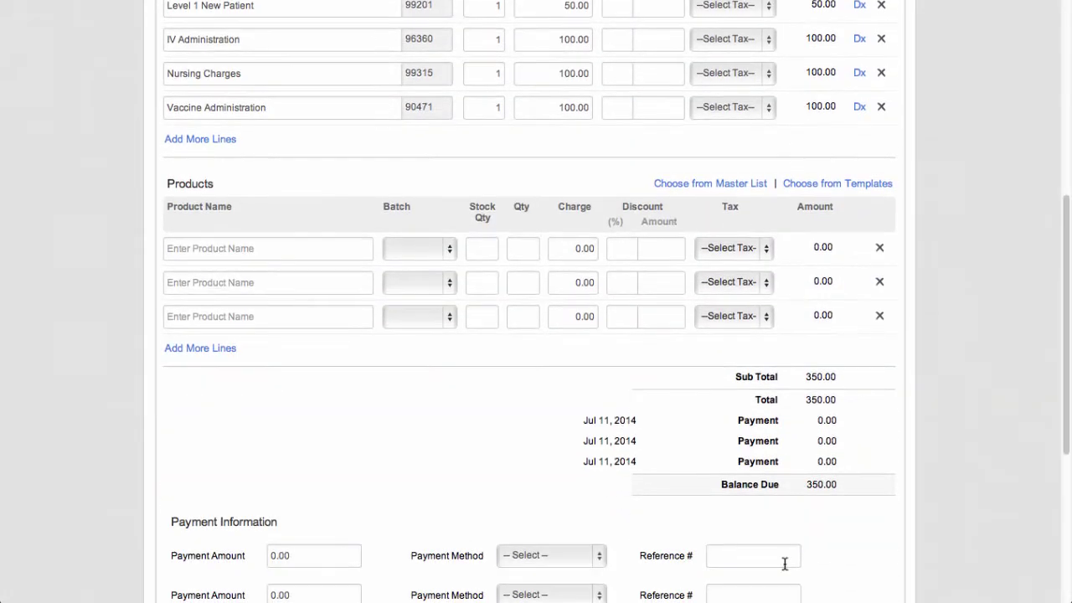
pyautogui.scroll(-2, 784, 565)
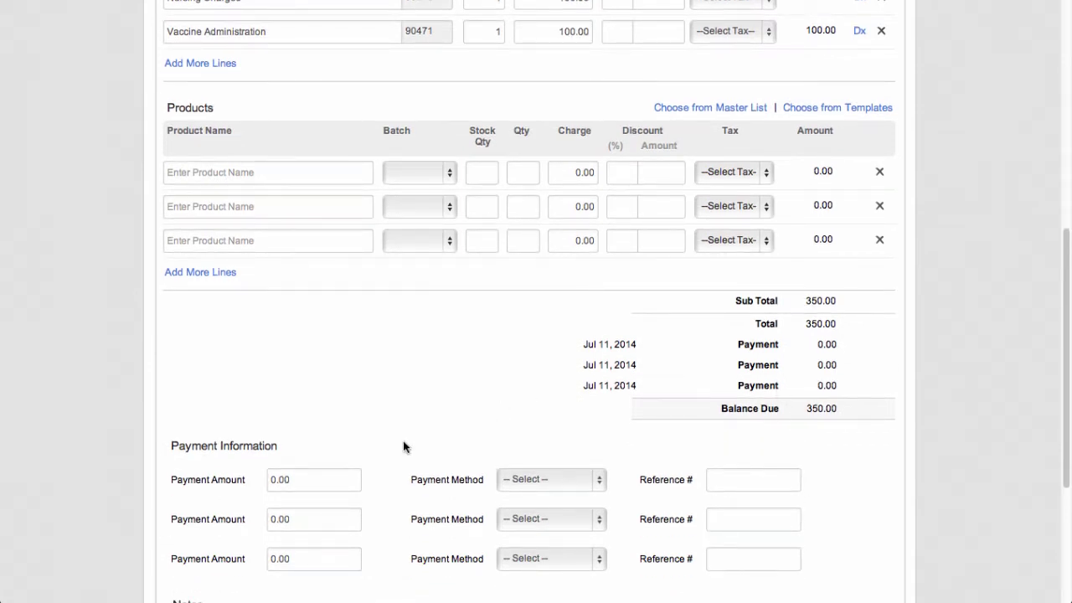
pyautogui.click(341, 472)
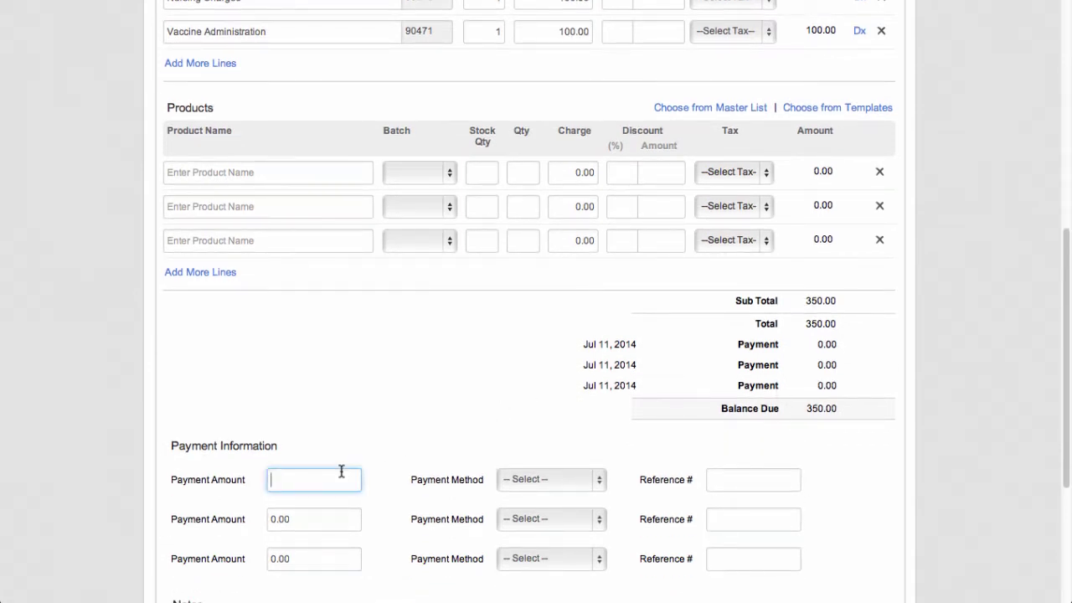
pyautogui.write('350')
pyautogui.click(354, 458)
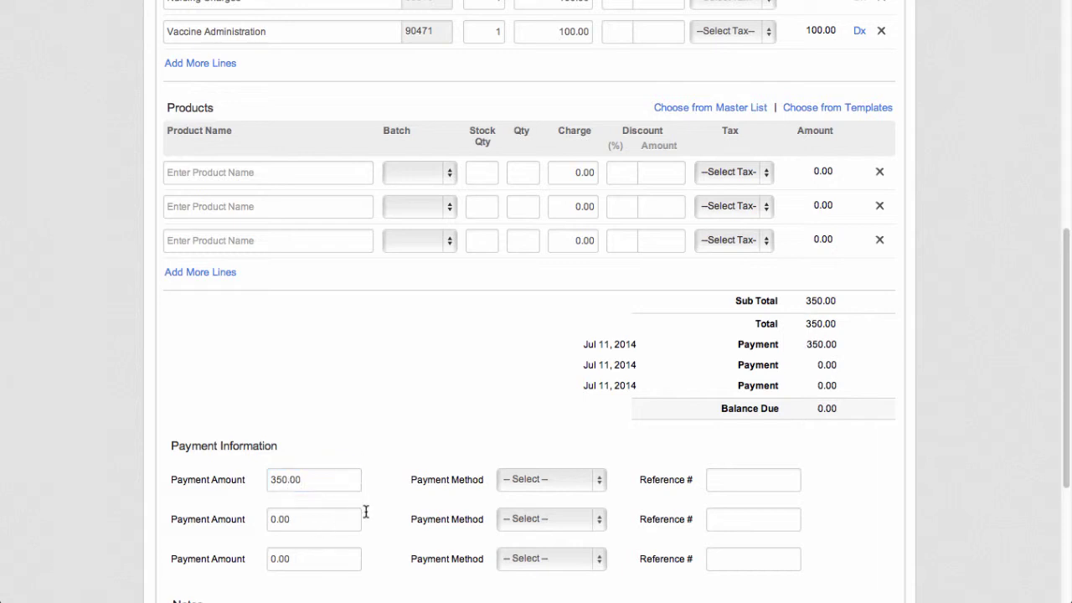
pyautogui.scroll(-2, 371, 531)
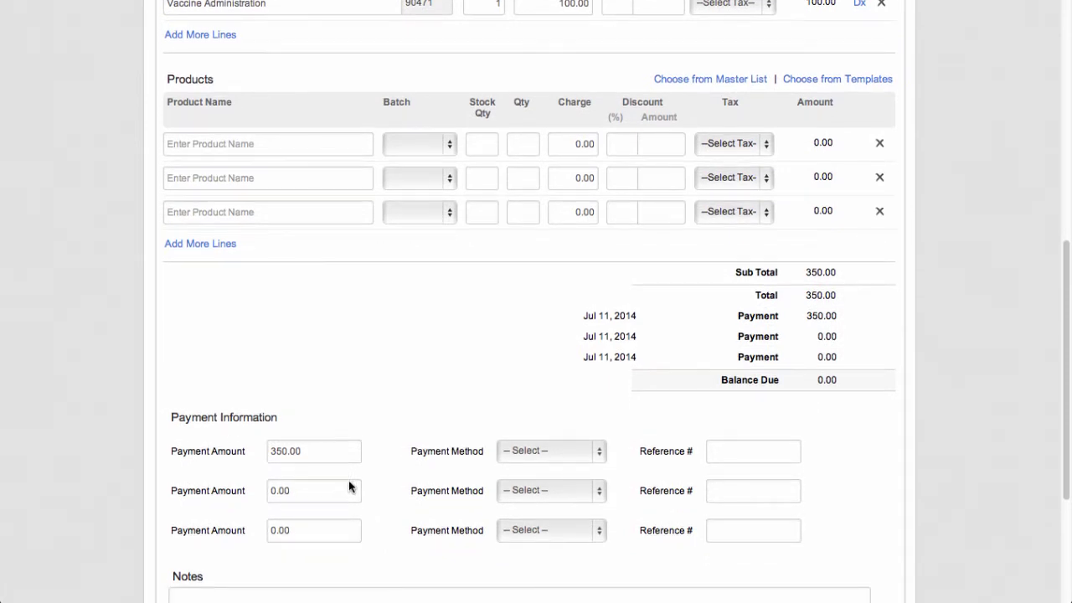
pyautogui.click(333, 455)
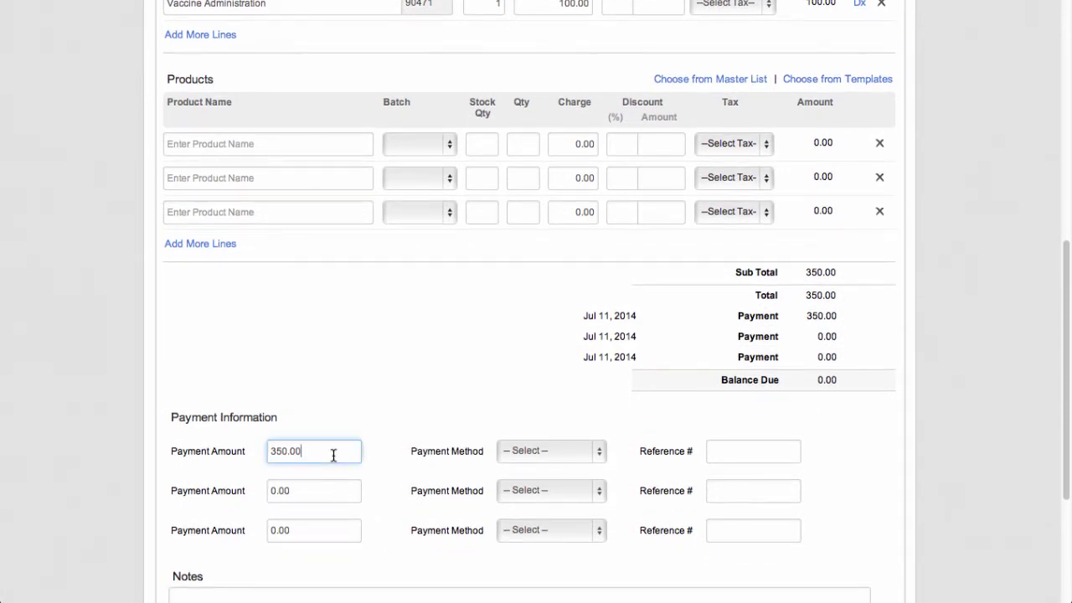
pyautogui.hotkey('ctrl', 'a')
pyautogui.write('30')
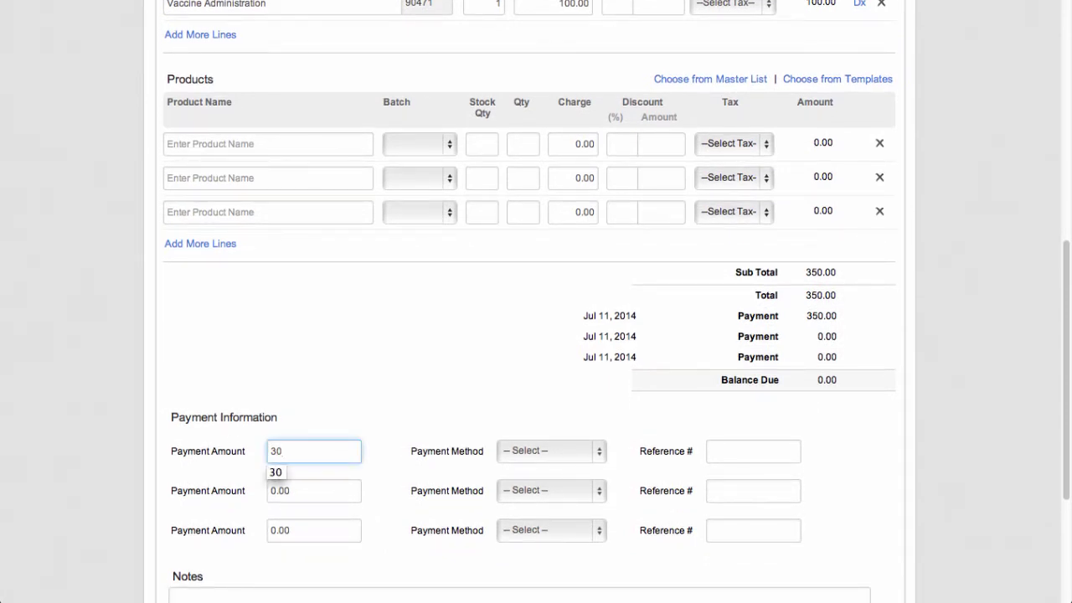
pyautogui.click(437, 478)
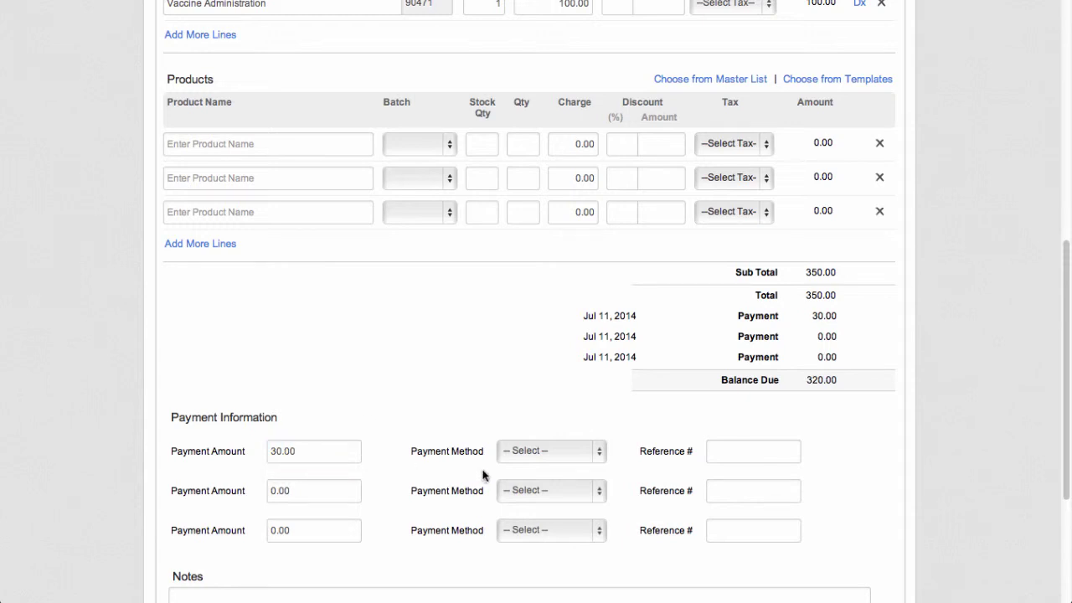
# Set the payment method to Card and the reference to 'Co-pay'.
pyautogui.click(535, 455)
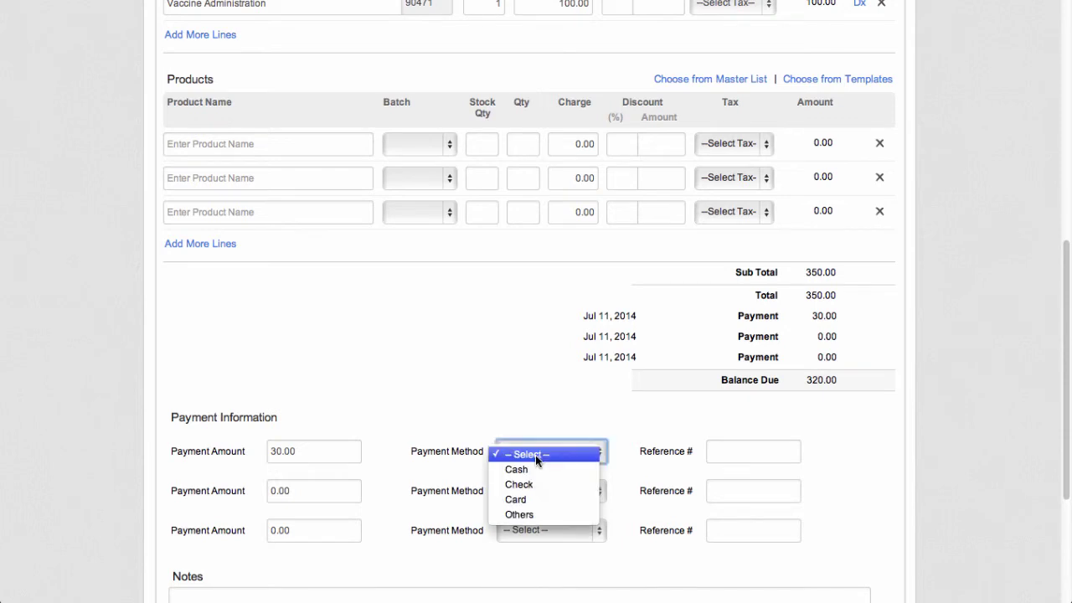
pyautogui.click(520, 500)
pyautogui.click(724, 454)
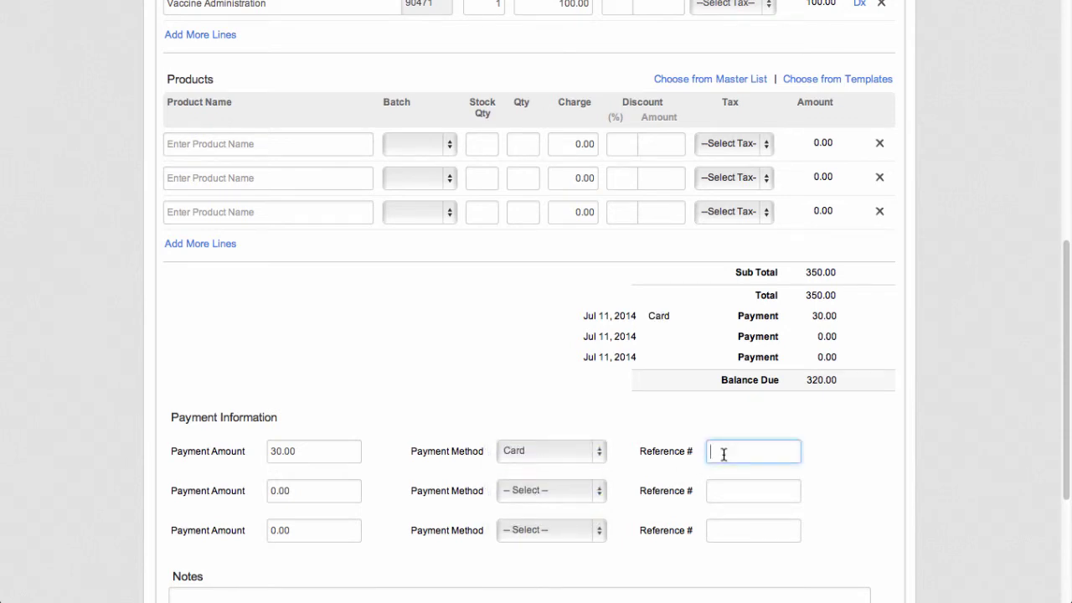
pyautogui.write('Co-pay')
# Approve invoice INV4, leaving 320.00 balance due.
pyautogui.scroll(-3, 742, 526)
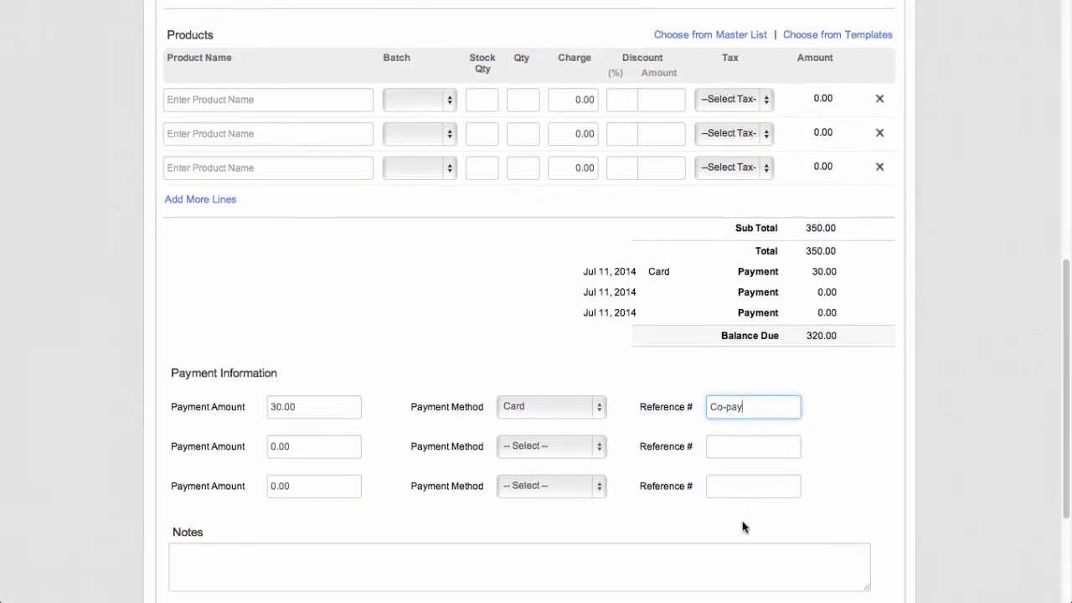
pyautogui.scroll(-3, 748, 527)
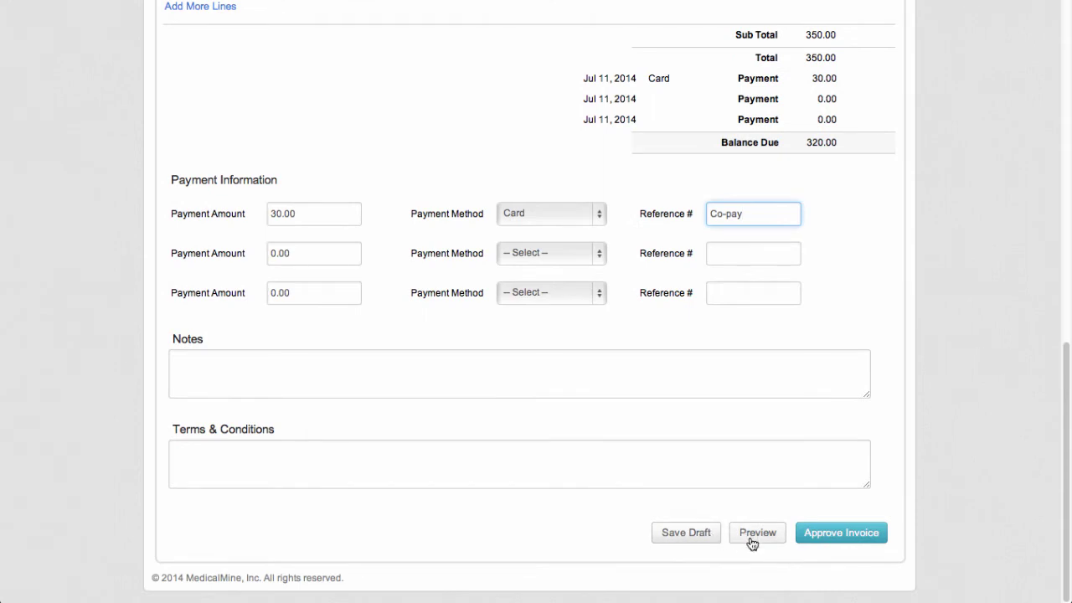
pyautogui.click(809, 544)
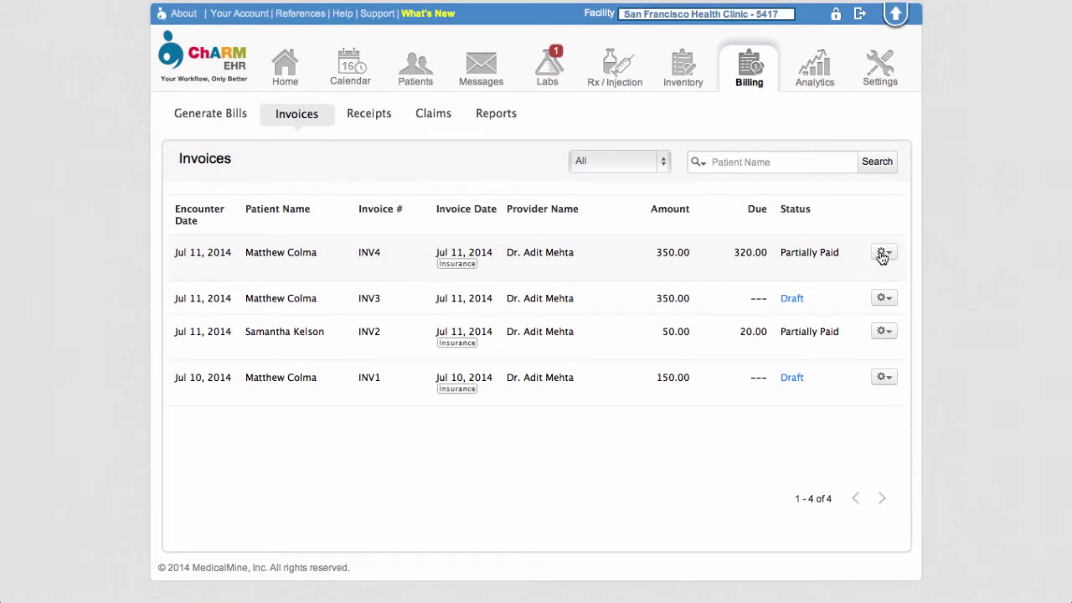
# Open the gear action menu on invoice INV4's row in the invoice list.
pyautogui.click(882, 254)
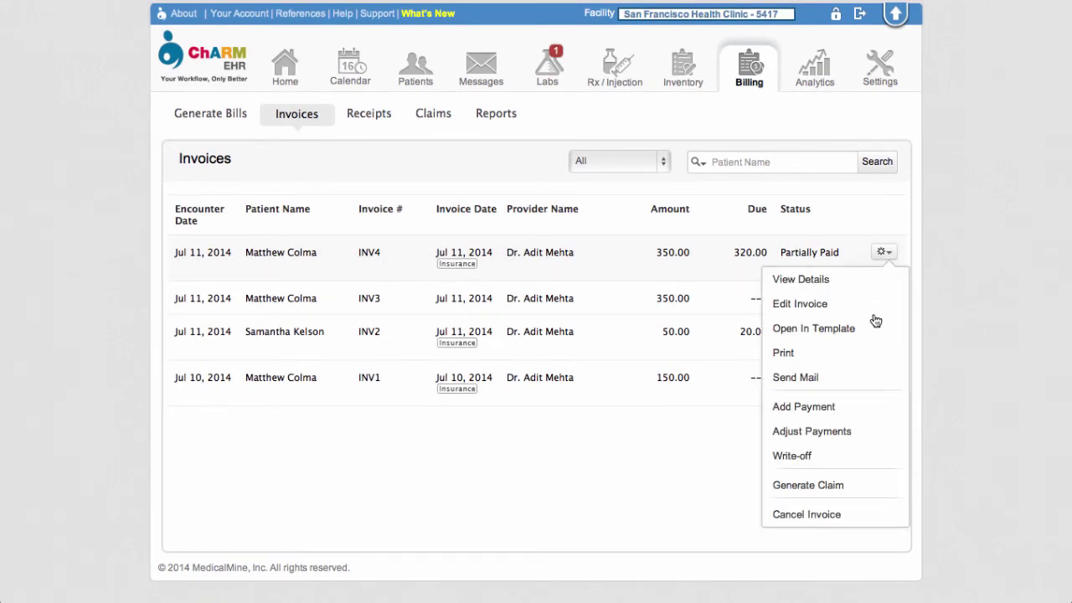
pyautogui.click(855, 358)
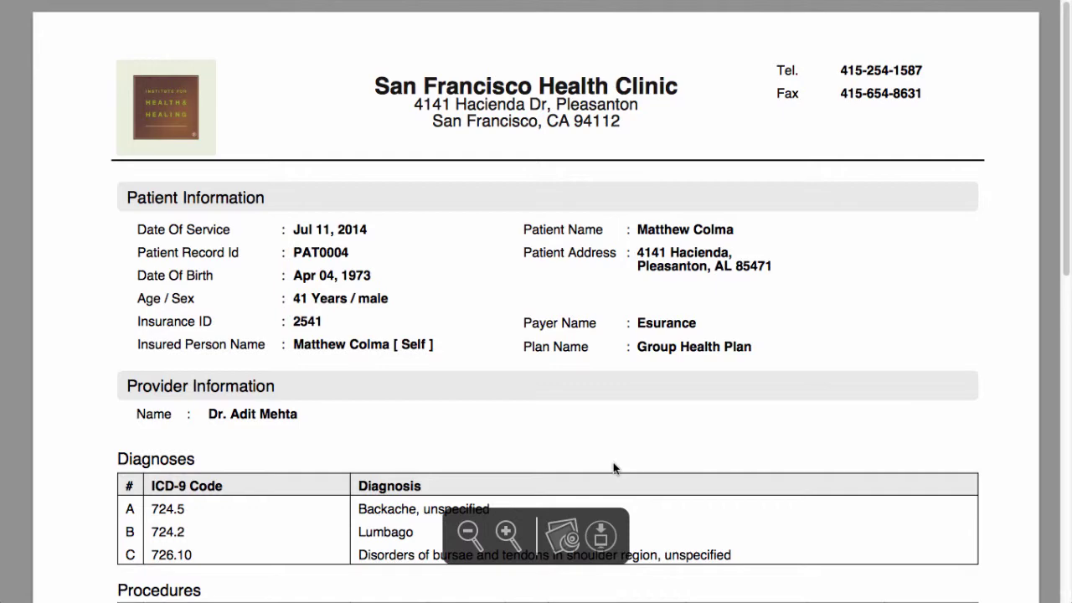
pyautogui.scroll(-1, 699, 431)
pyautogui.scroll(-8, 700, 432)
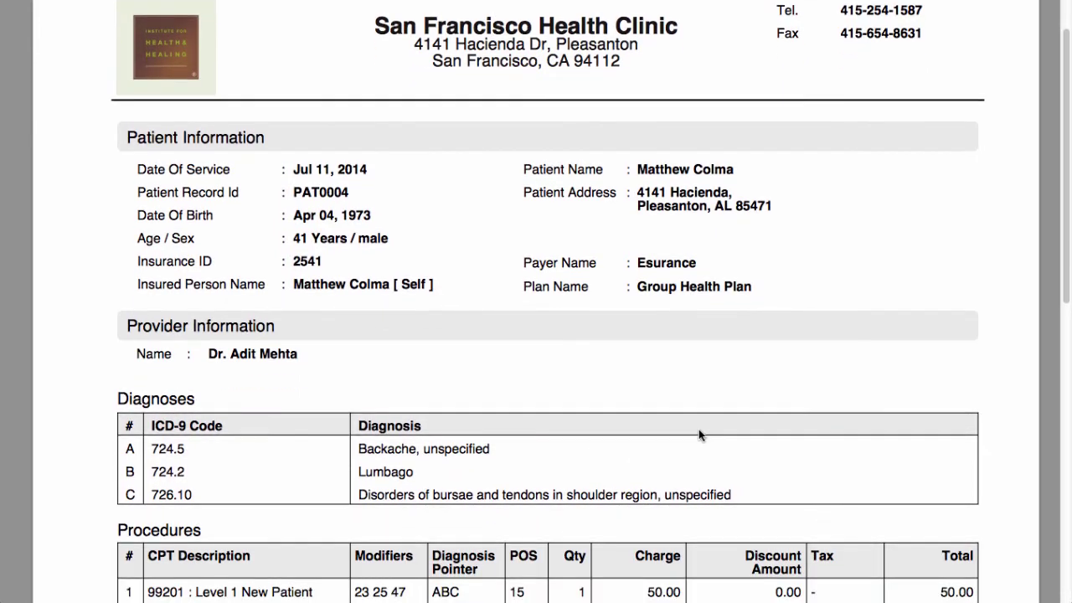
pyautogui.scroll(-5, 699, 429)
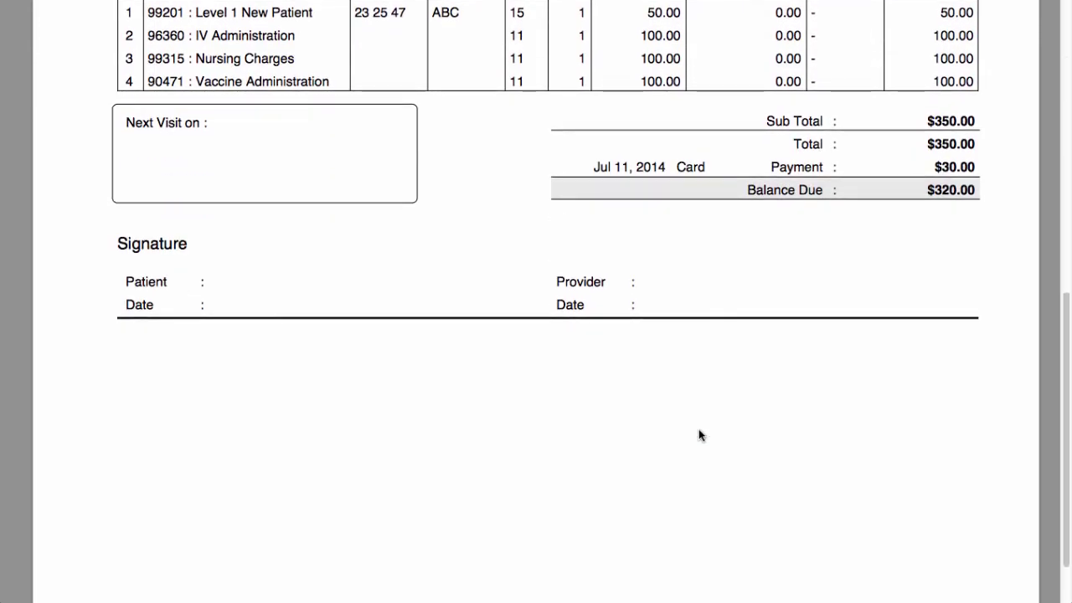